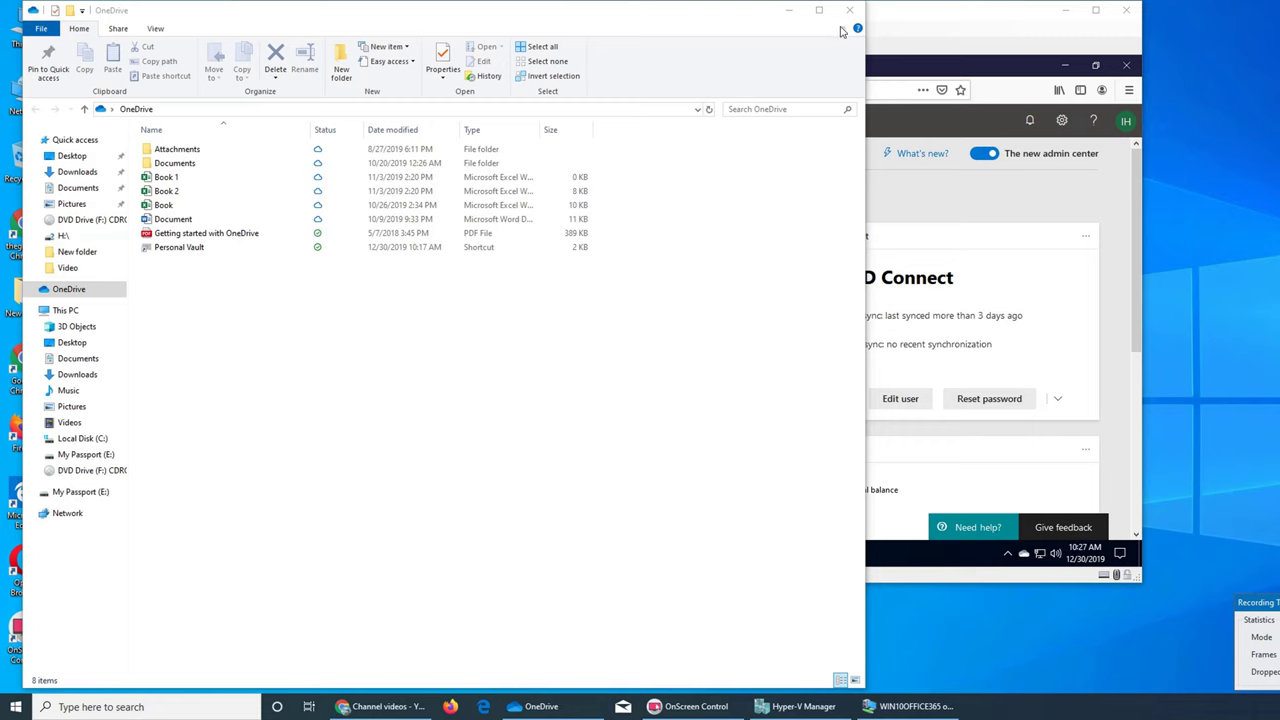
Step: Close the OneDrive File Explorer window to reveal the Microsoft 365 admin center
left_click(849, 14)
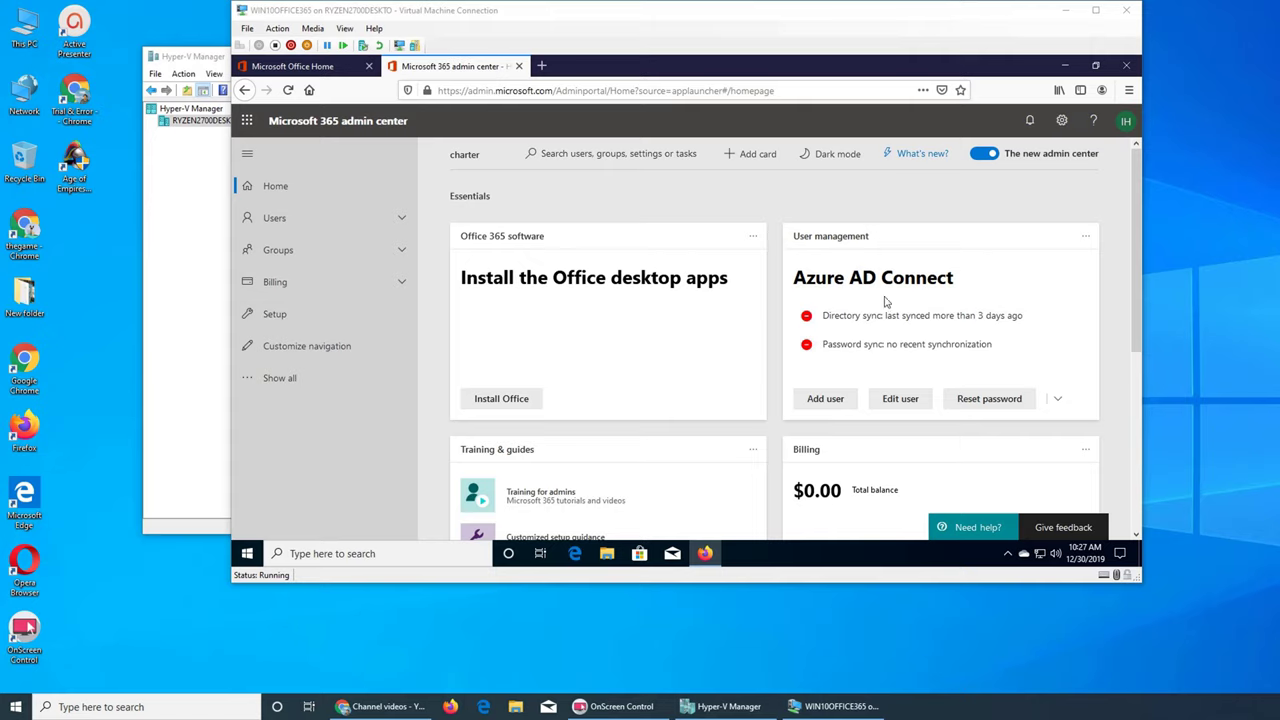
Step: Expand the full navigation and launch Exchange from the Admin centers list
left_click(268, 379)
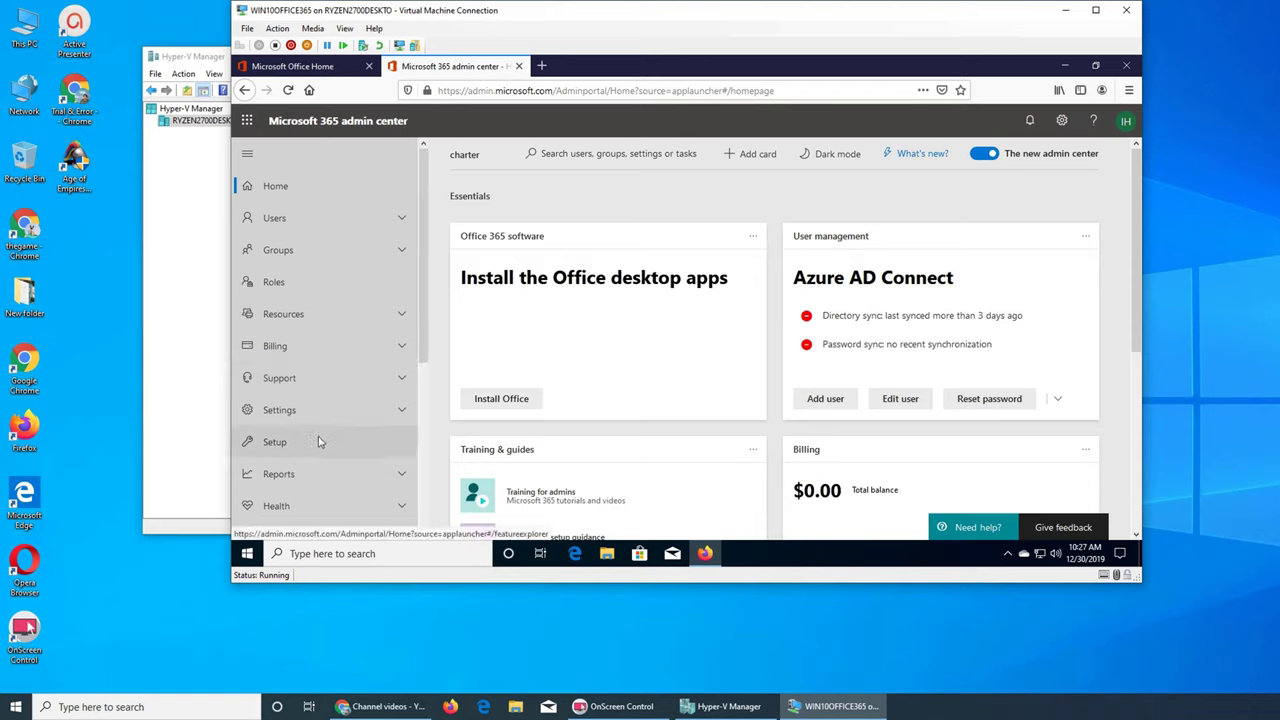
scroll(318, 440, "down", 3)
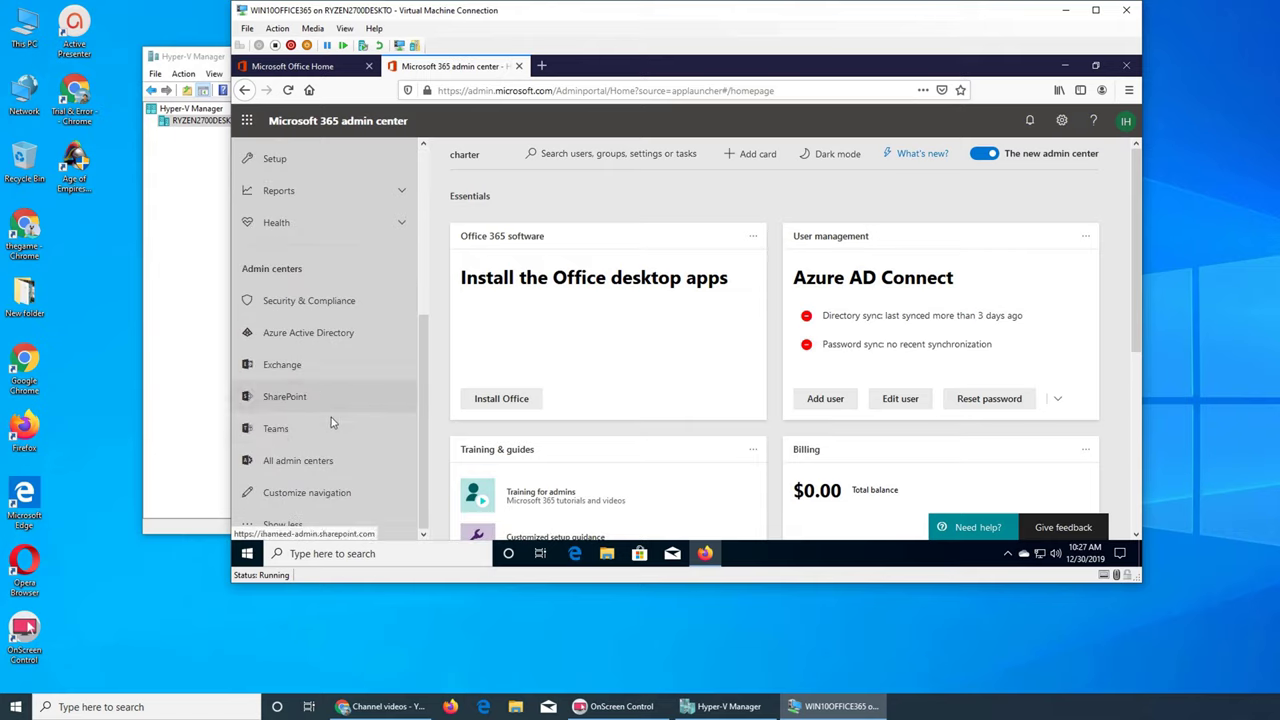
left_click(283, 365)
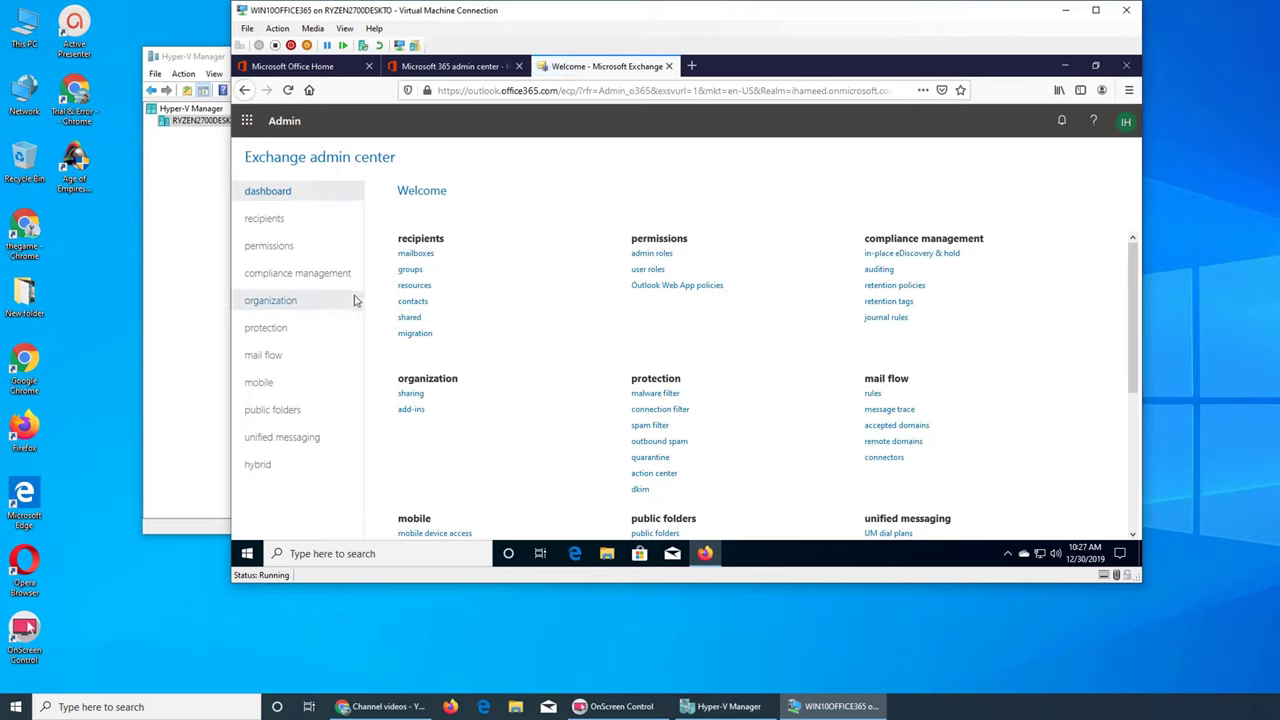
Step: Go to protection to list the Default malware filter policy and its summary
left_click(284, 337)
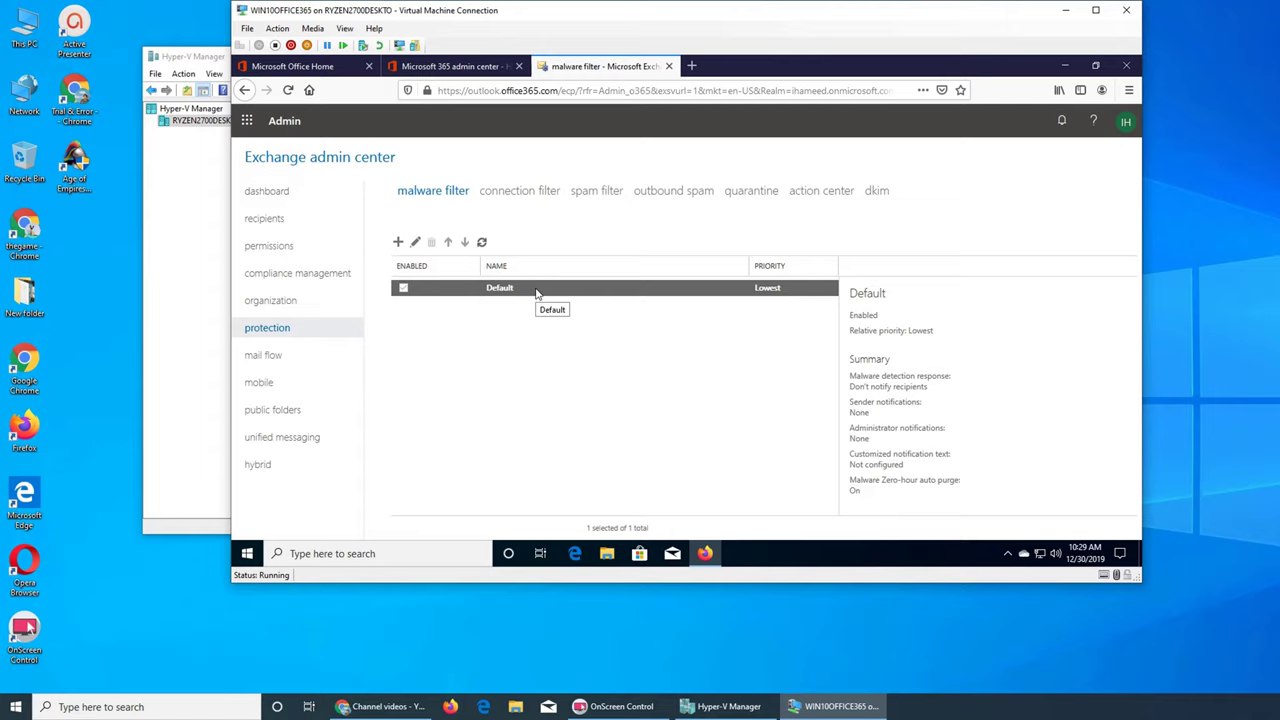
Step: Open the Default policy's edit window and display its settings page
double_click(455, 288)
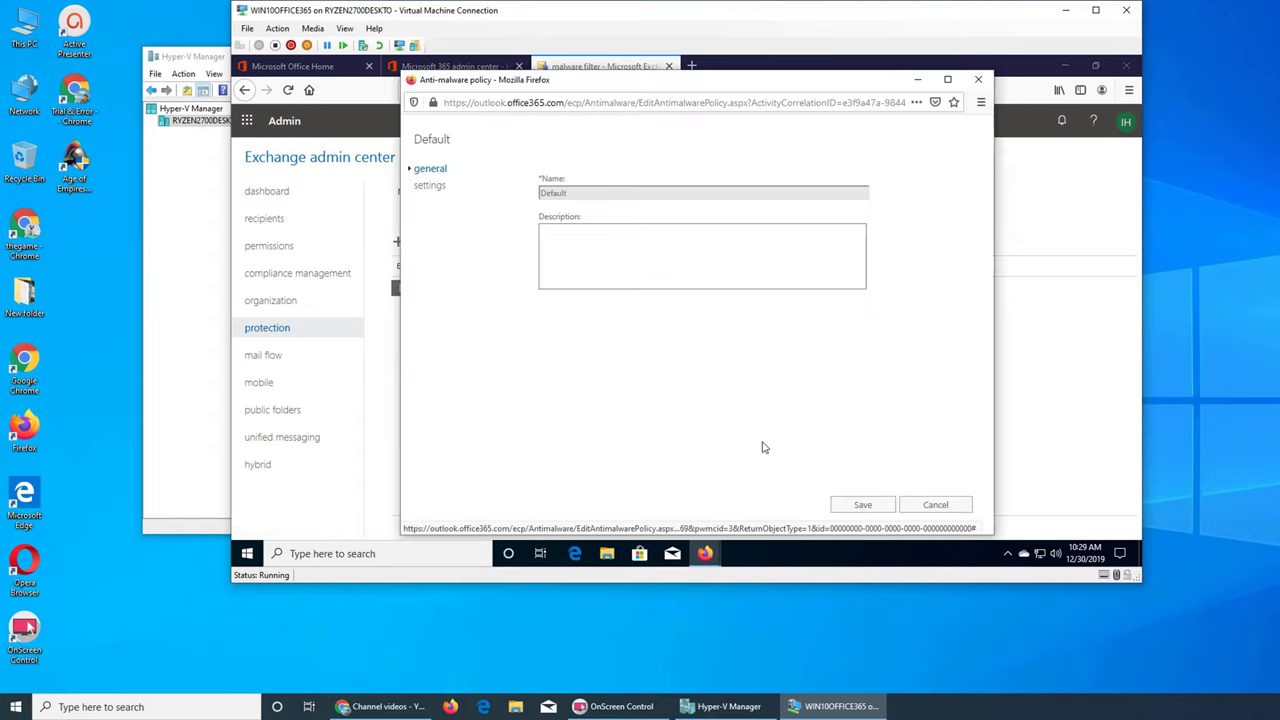
left_click(587, 253)
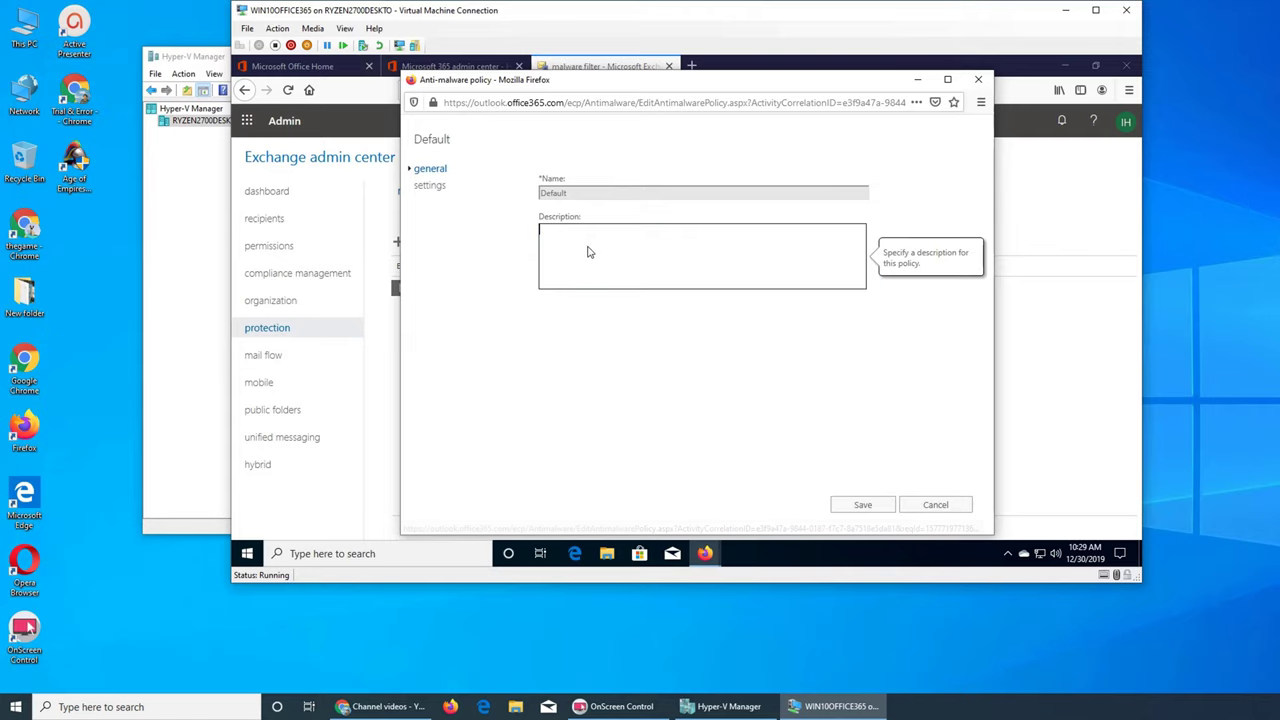
left_click(431, 188)
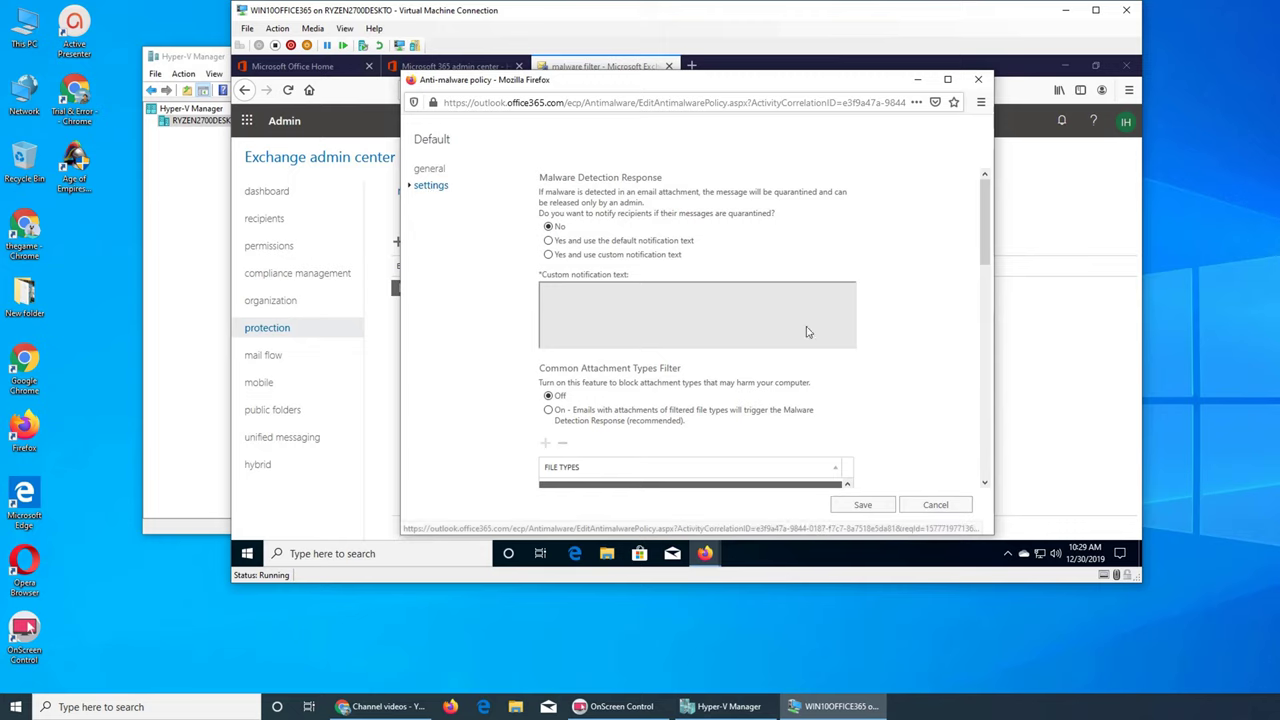
Step: Maximize the VM window and stretch the policy window taller to show more settings
double_click(795, 8)
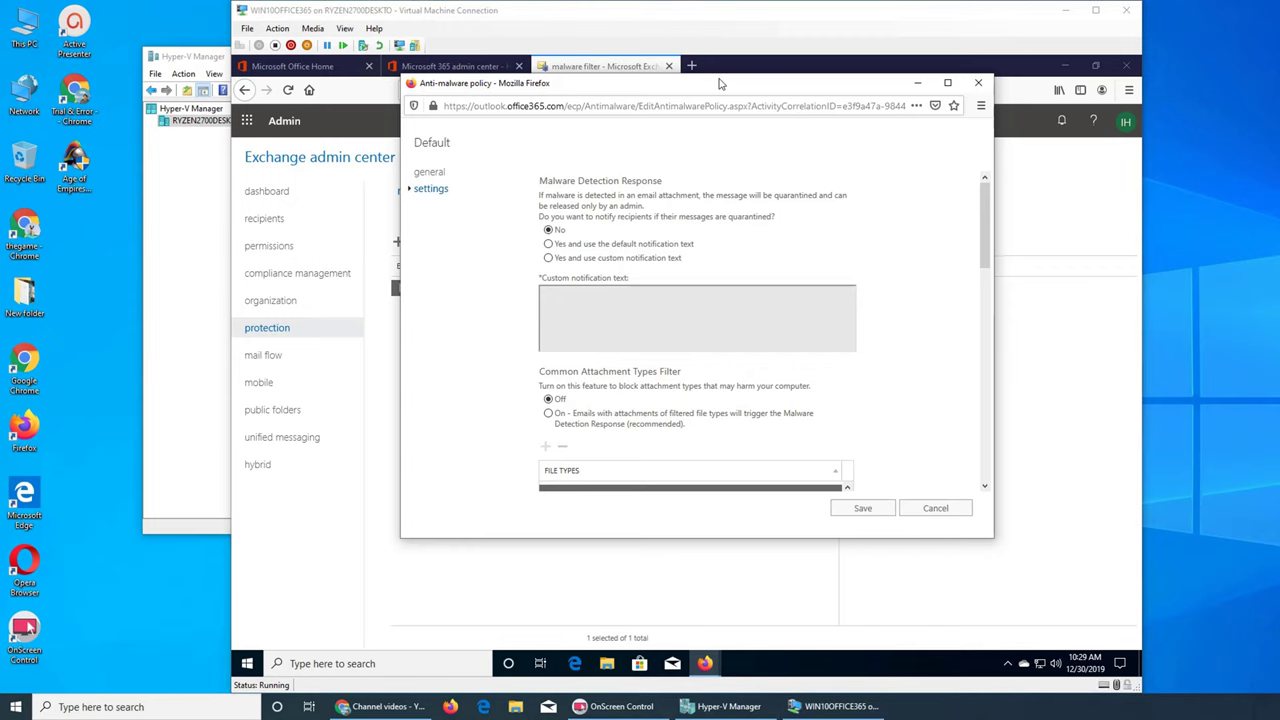
left_click(978, 82)
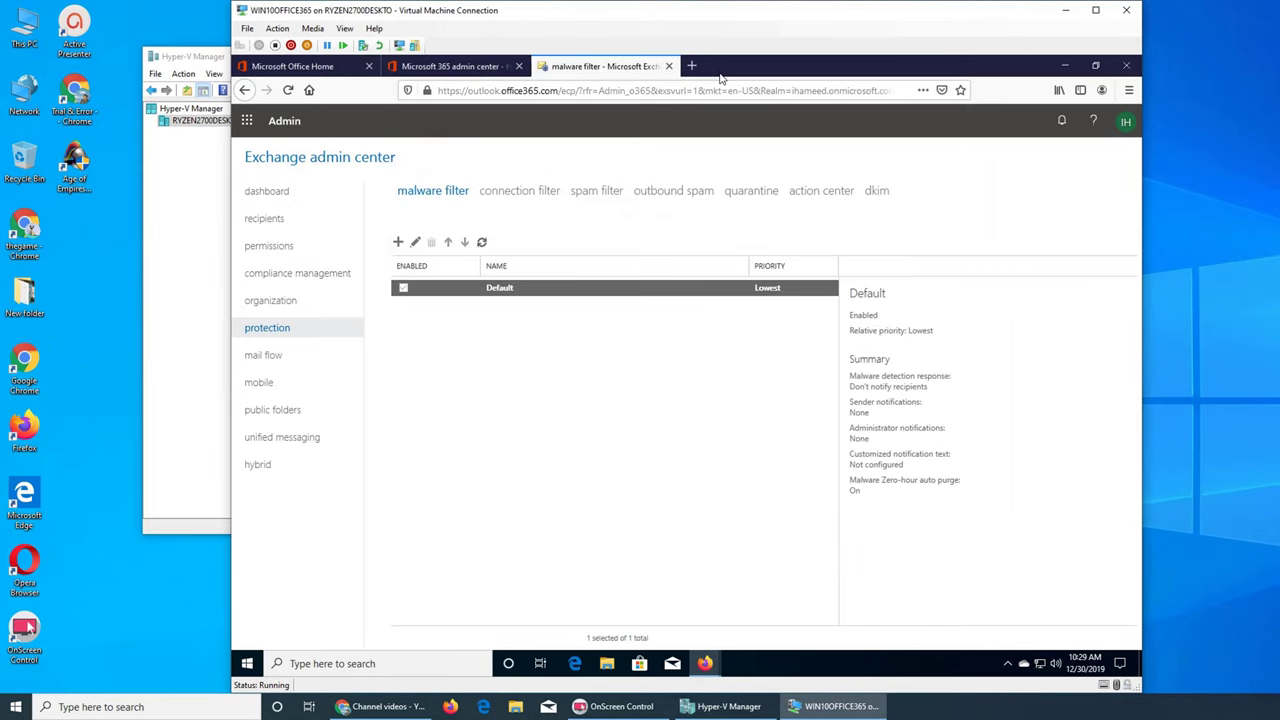
mouse_move(705, 663)
left_click(764, 606)
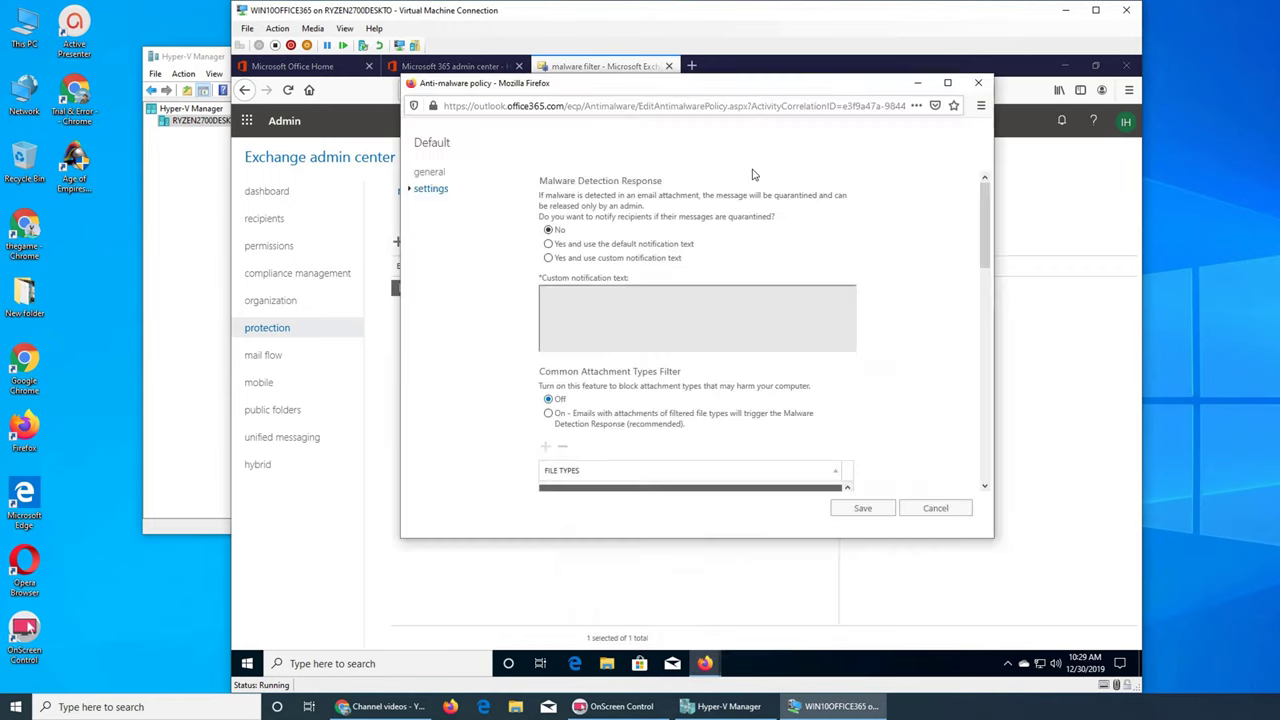
left_click_drag(720, 88, 722, 70)
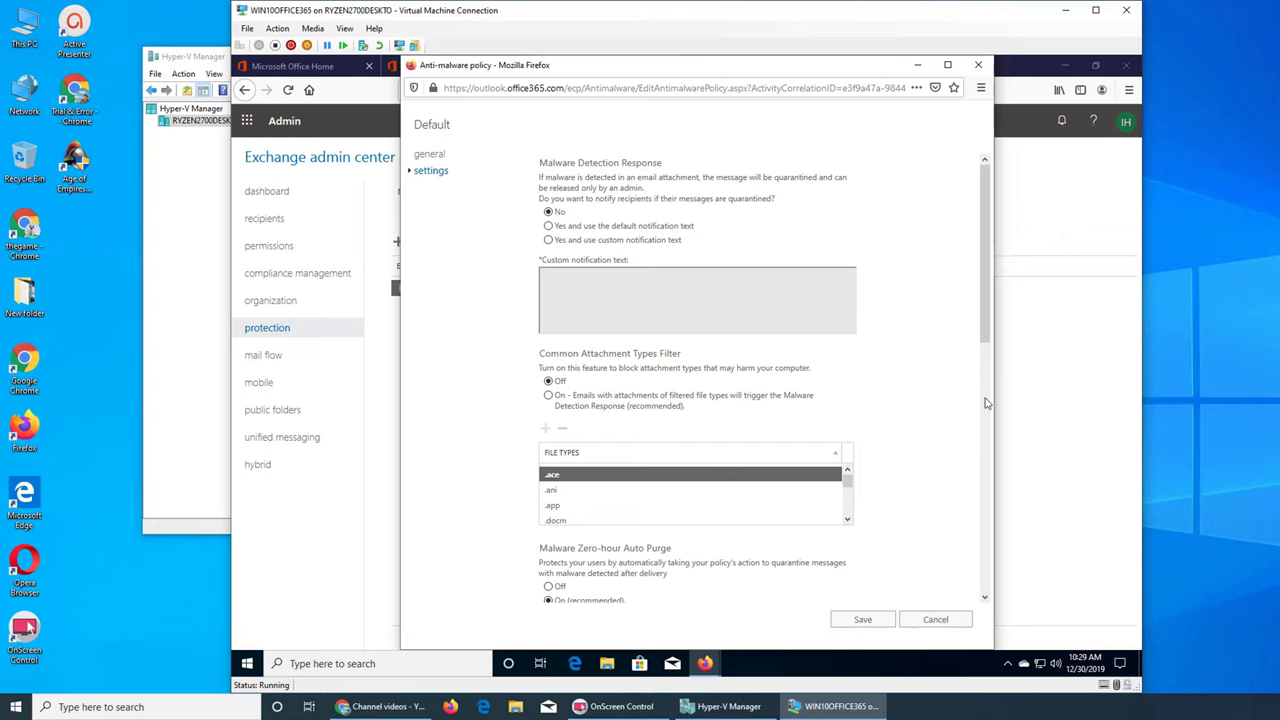
left_click_drag(981, 335, 963, 639)
left_click_drag(979, 515, 985, 180)
mouse_move(628, 213)
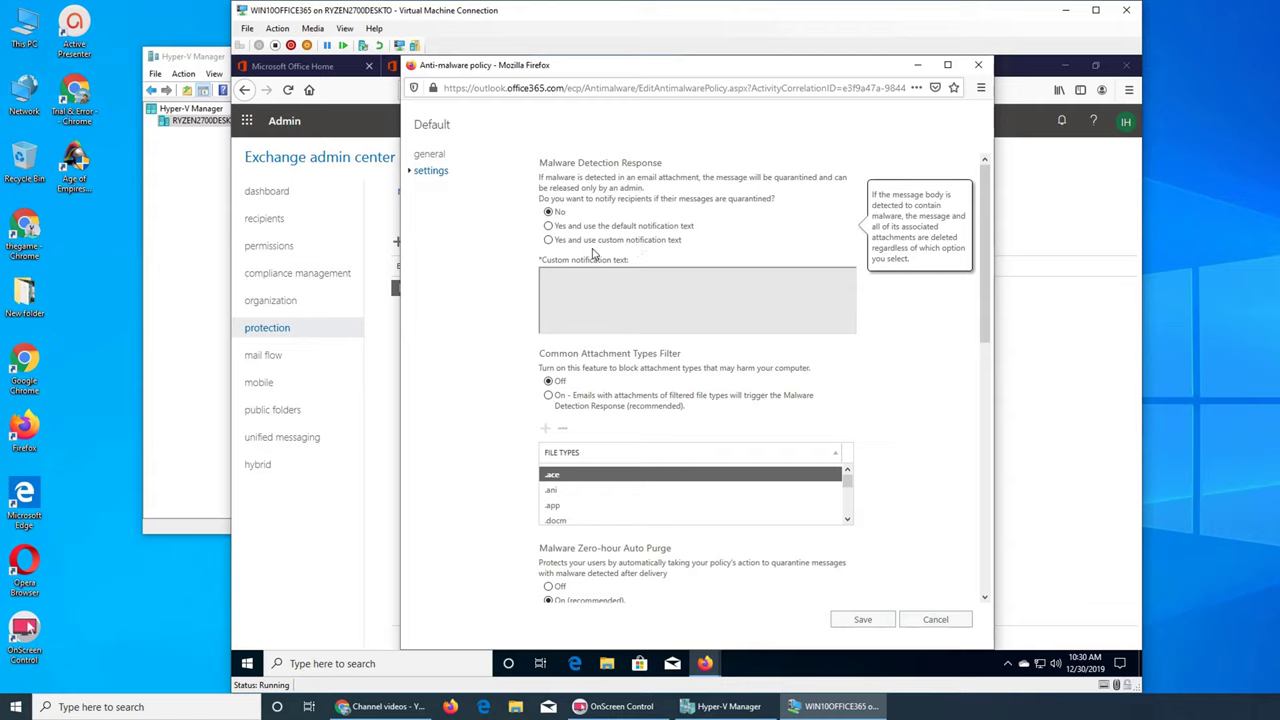
Step: Enter custom text 'hello an email has been quarantined', fix its spelling, then set recipient notification to No
left_click(557, 230)
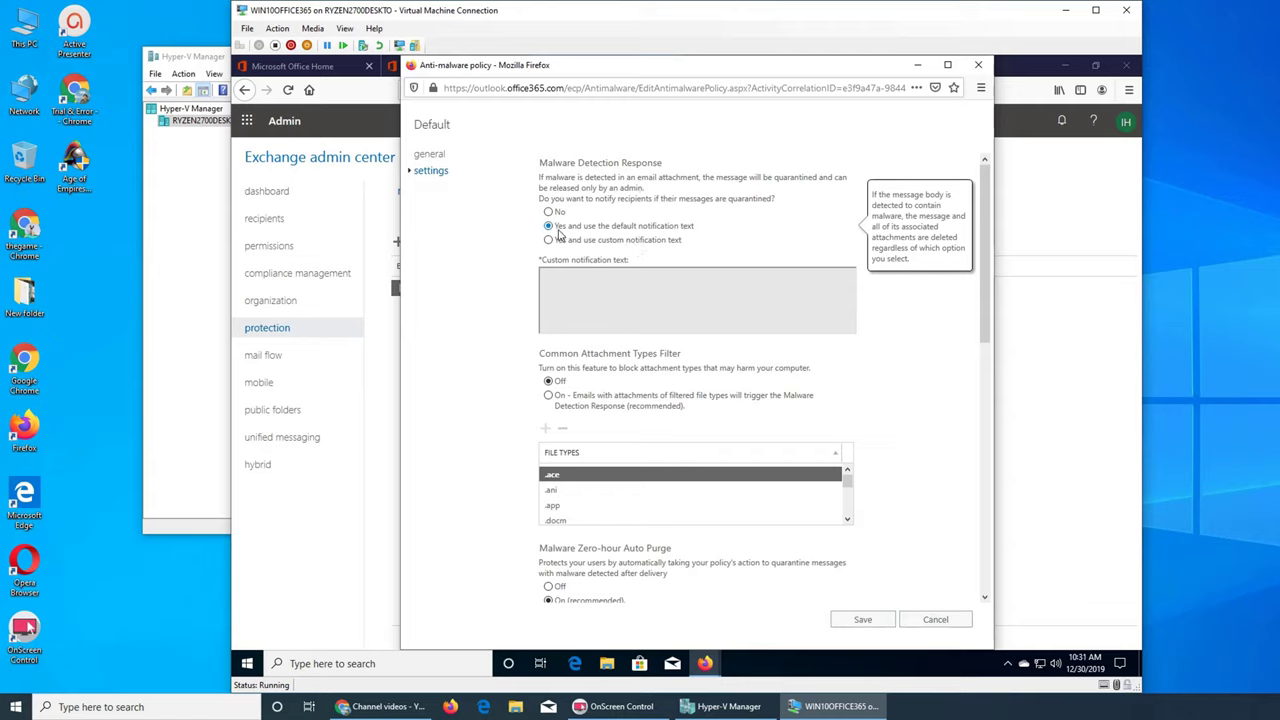
left_click(638, 242)
left_click(655, 298)
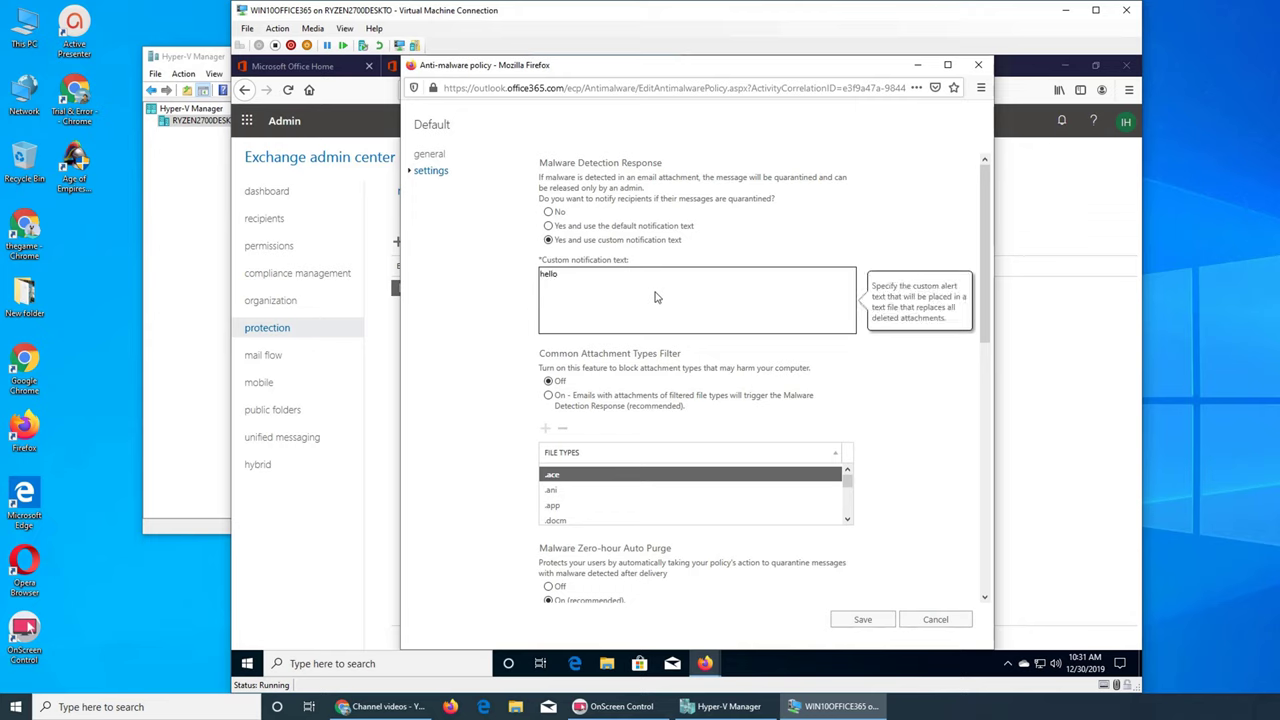
type("hello an em")
type("d")
right_click(652, 277)
left_click(690, 288)
left_click(707, 341)
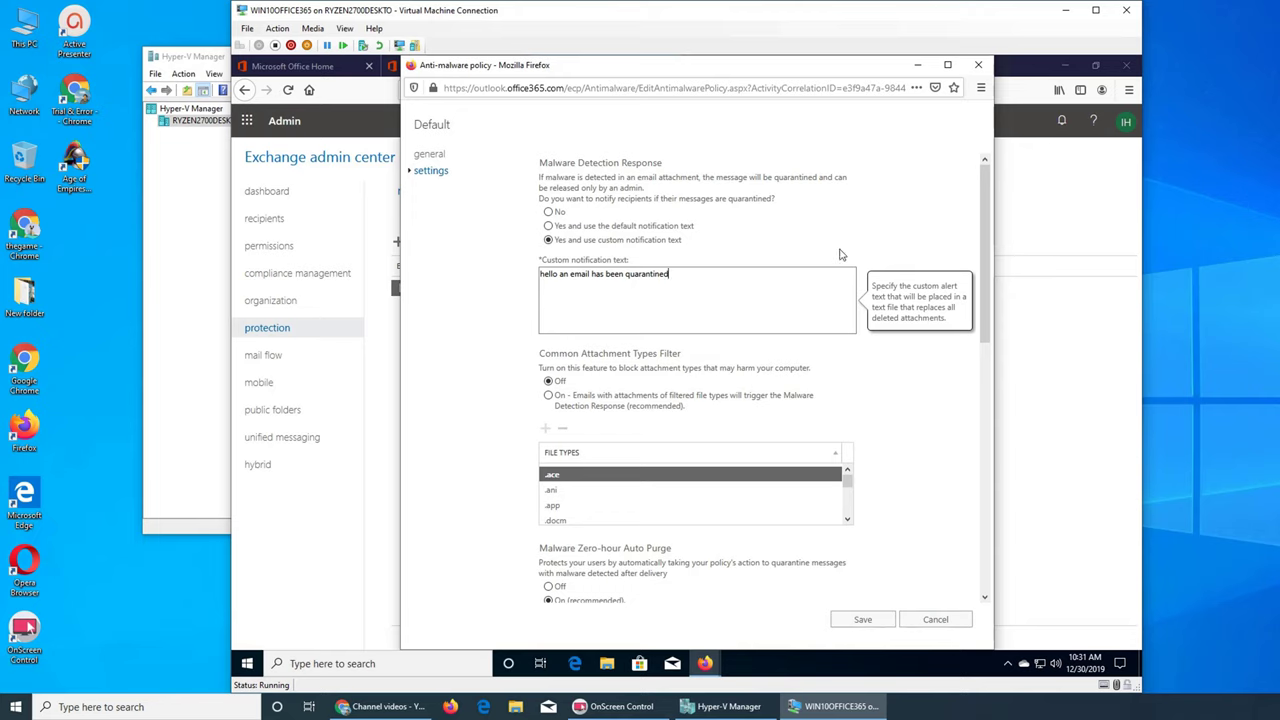
left_click(753, 275)
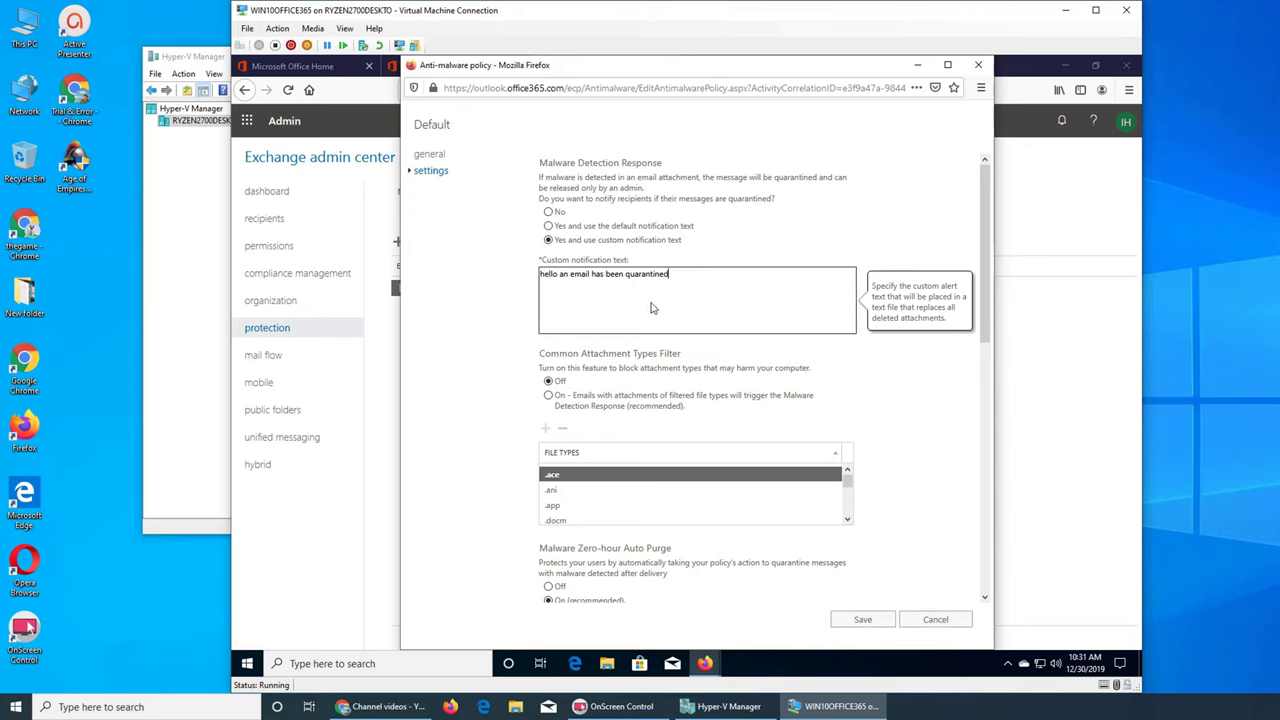
left_click(548, 212)
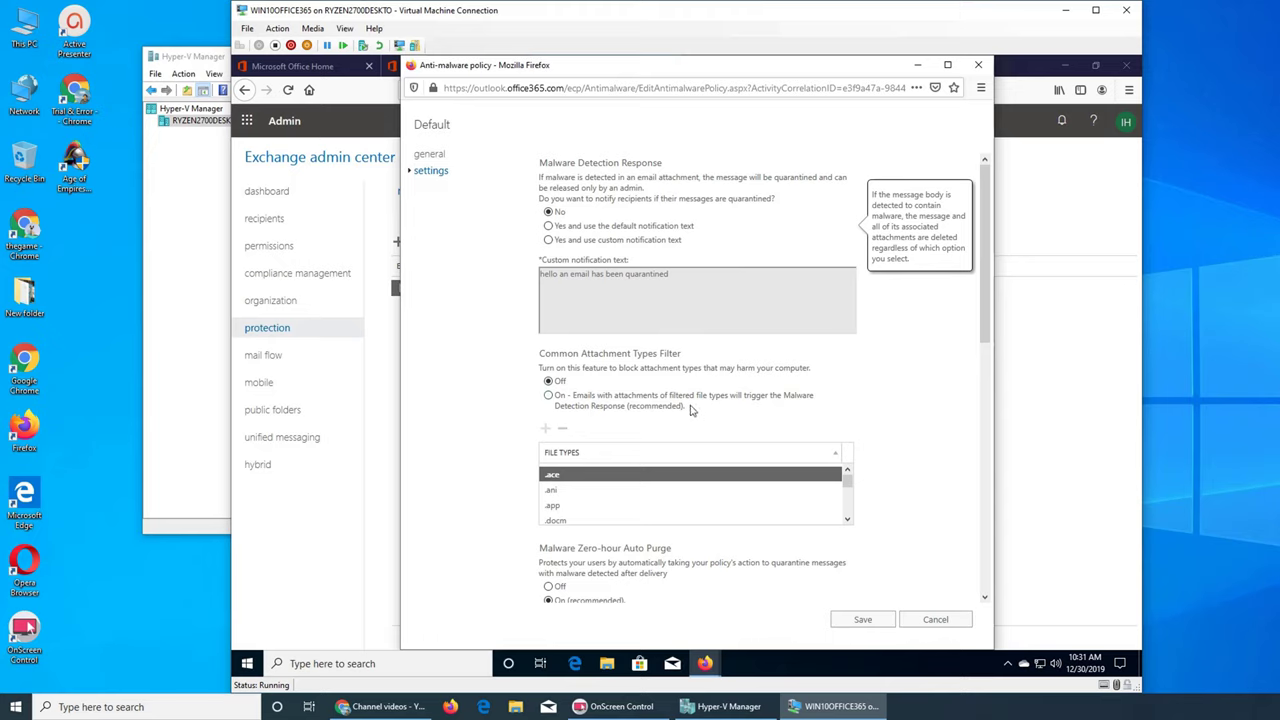
Step: Switch the Common Attachment Types Filter to On and scroll through its file types (.app, .docm, .exe, .jar)
scroll(920, 418, "down", 2)
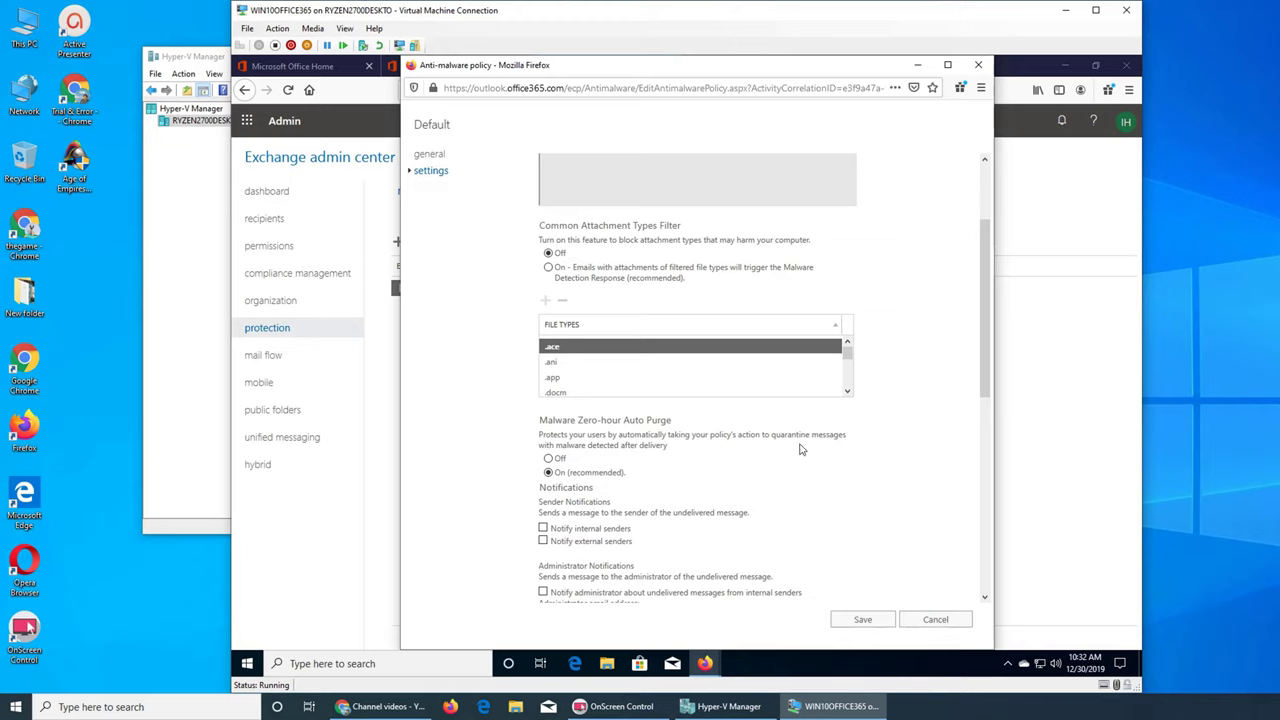
left_click(548, 268)
left_click_drag(847, 360, 856, 404)
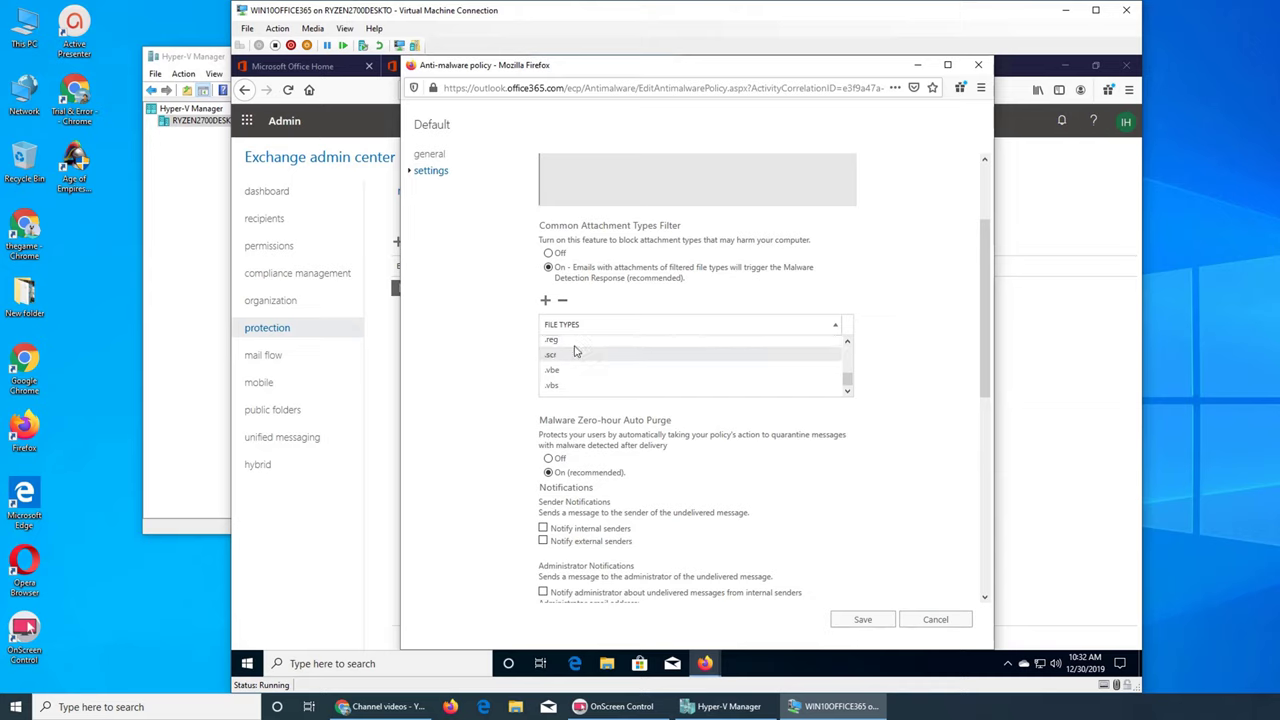
left_click(846, 344)
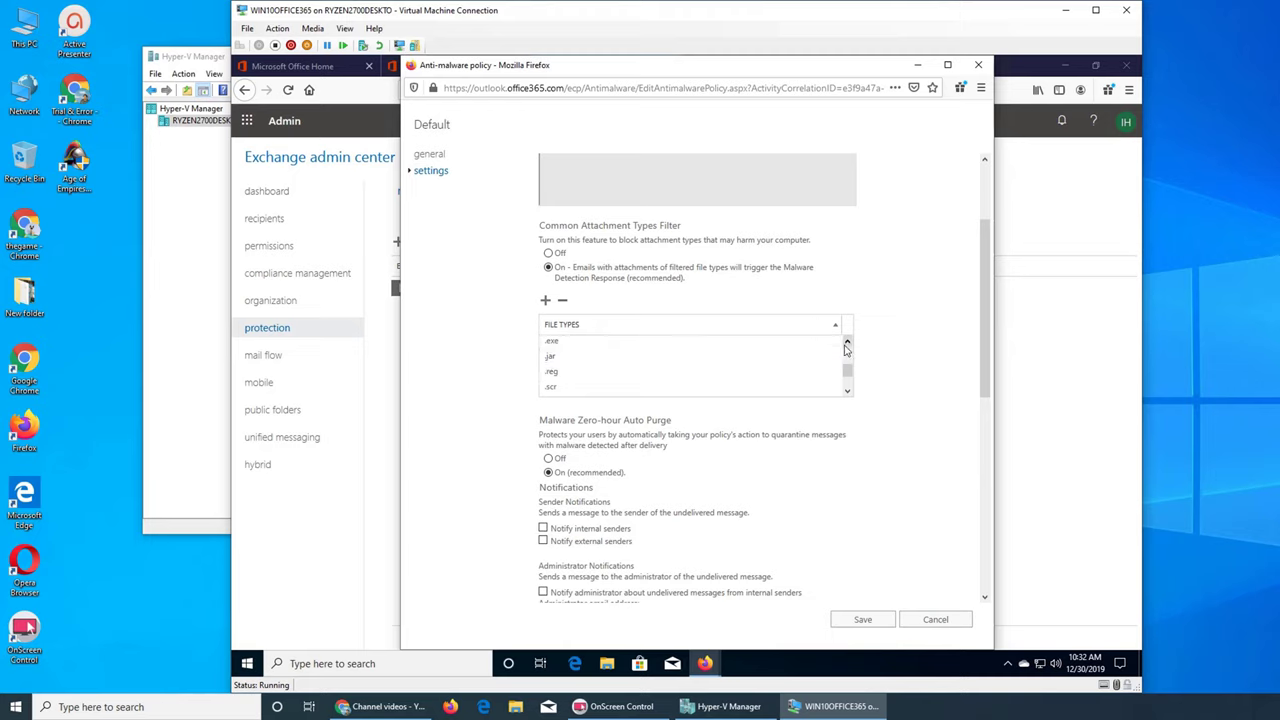
scroll(843, 350, "up", 1)
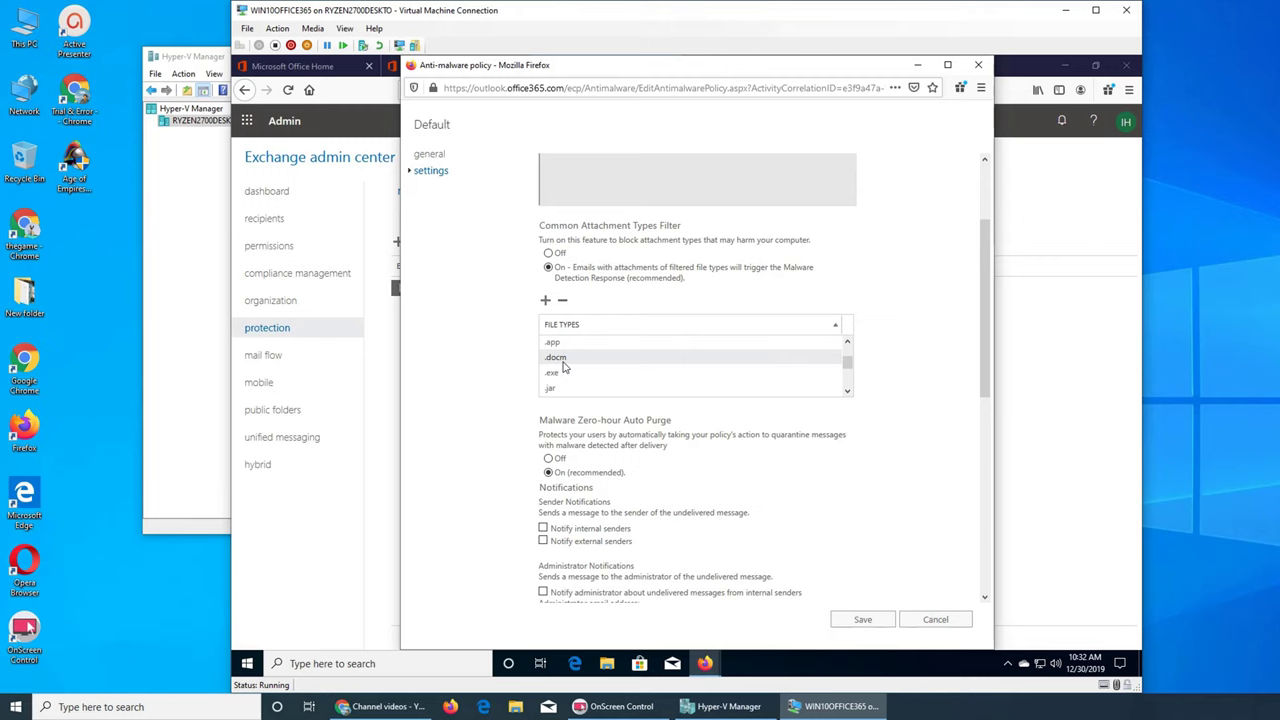
Step: Search Google in Chrome for '.docm file', then close the results and minimize Chrome
left_click(385, 706)
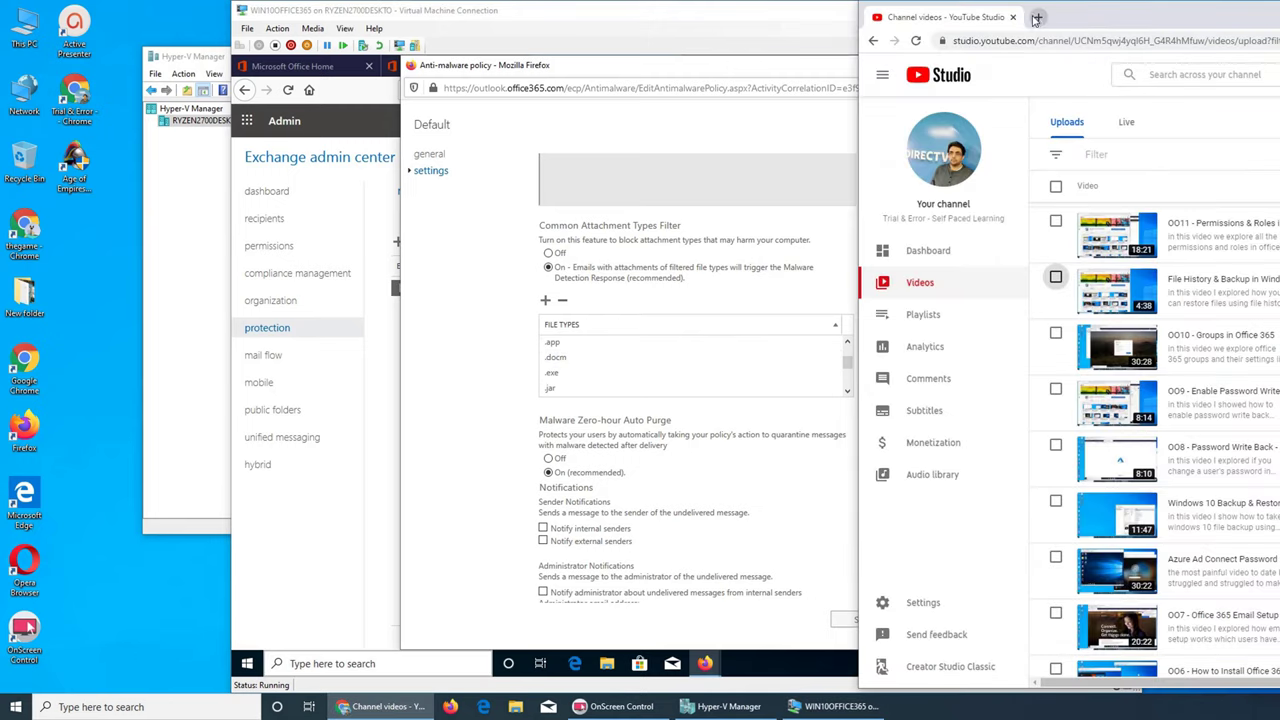
left_click(1038, 17)
type(".docm")
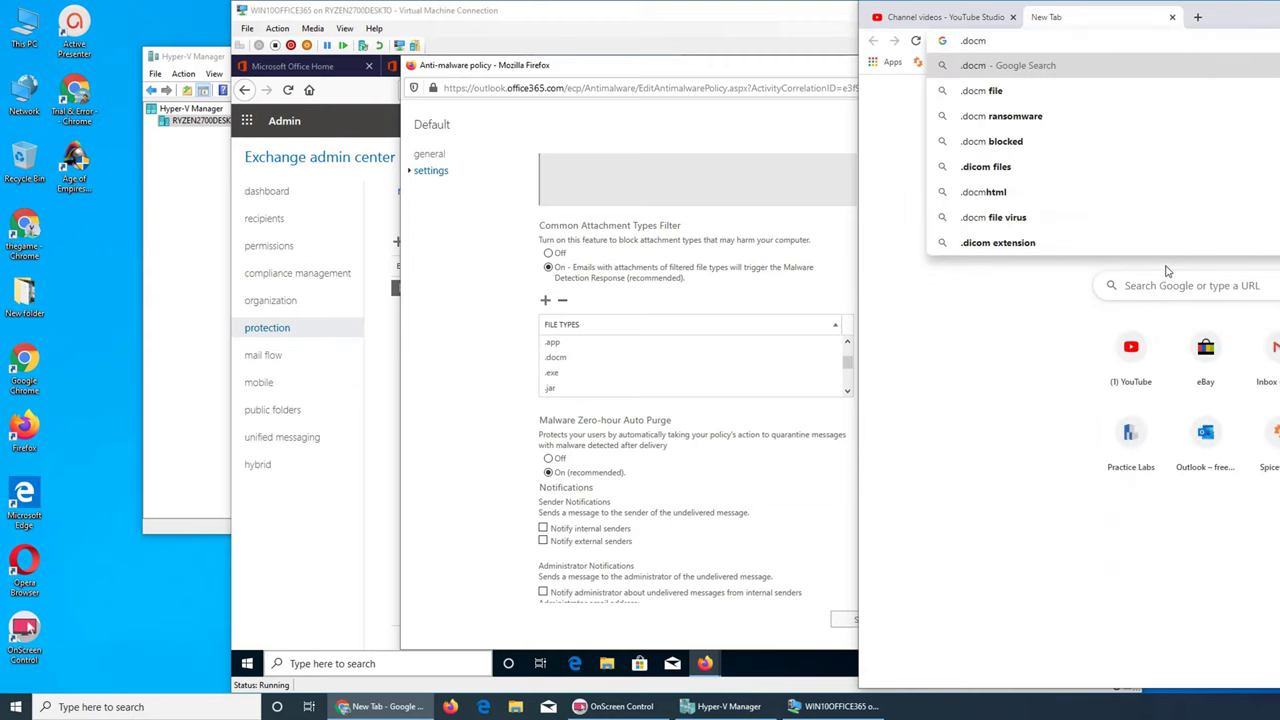
key("Down")
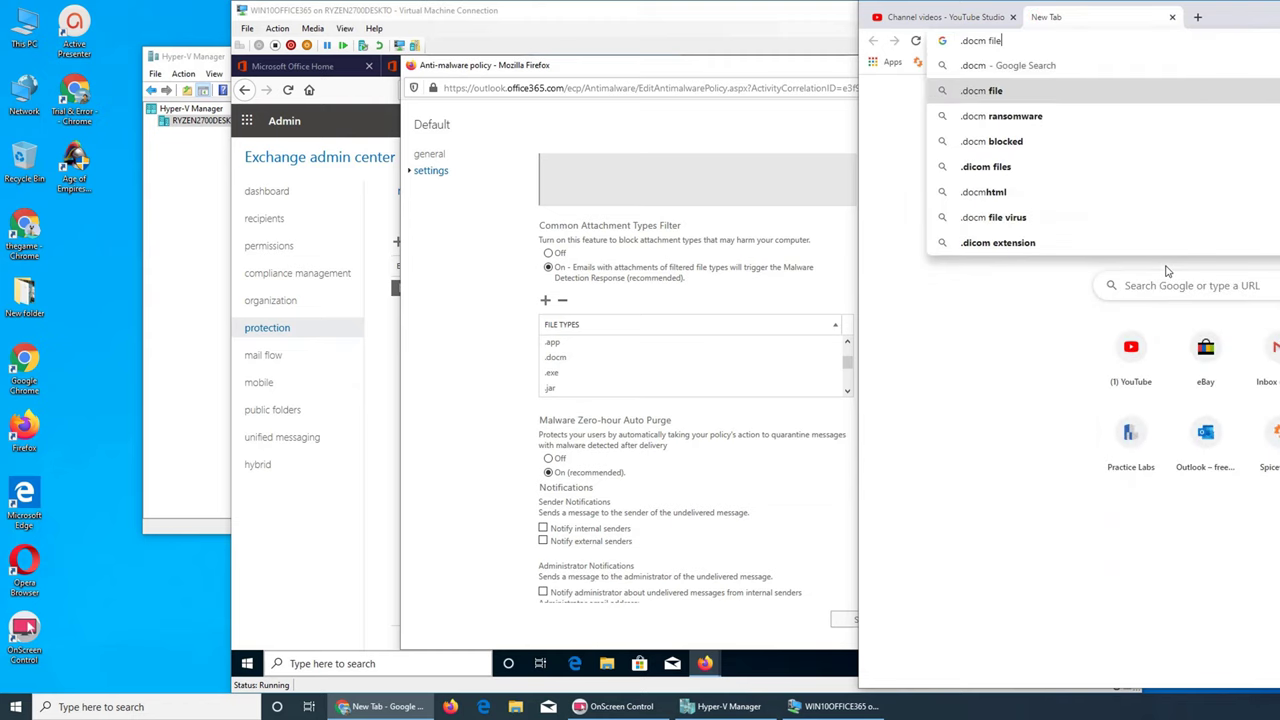
key("Return")
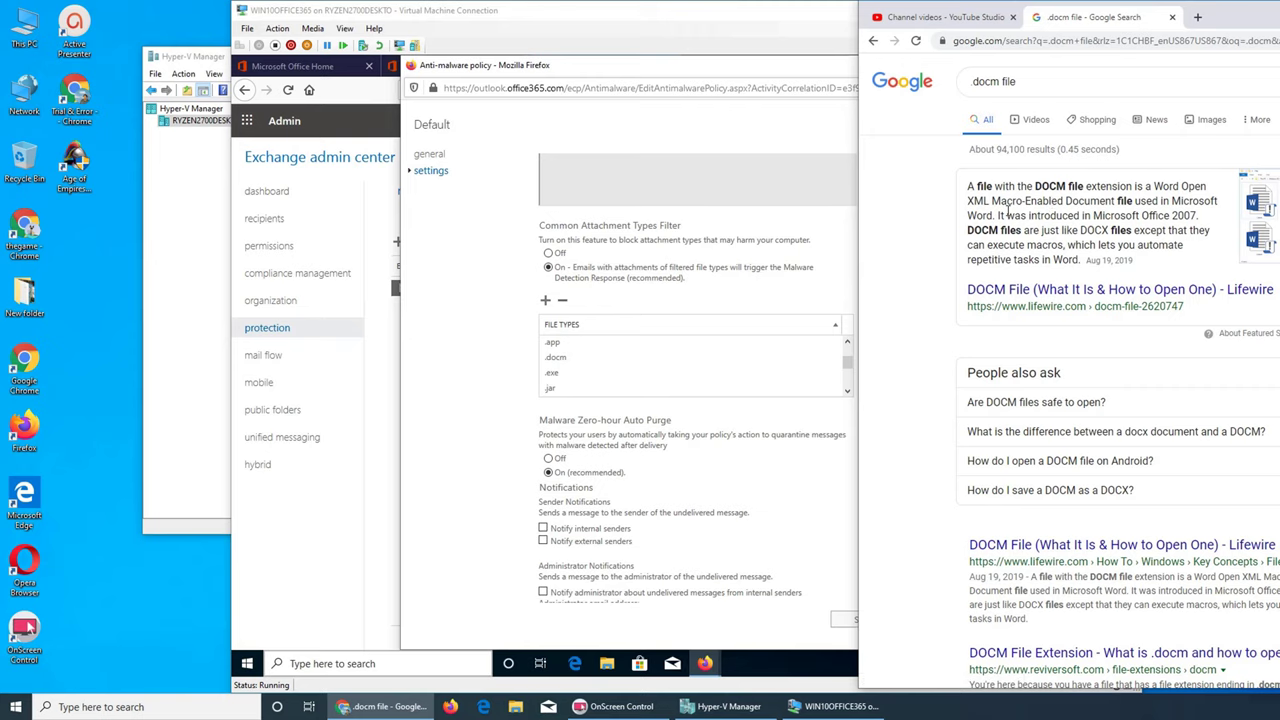
left_click(1172, 17)
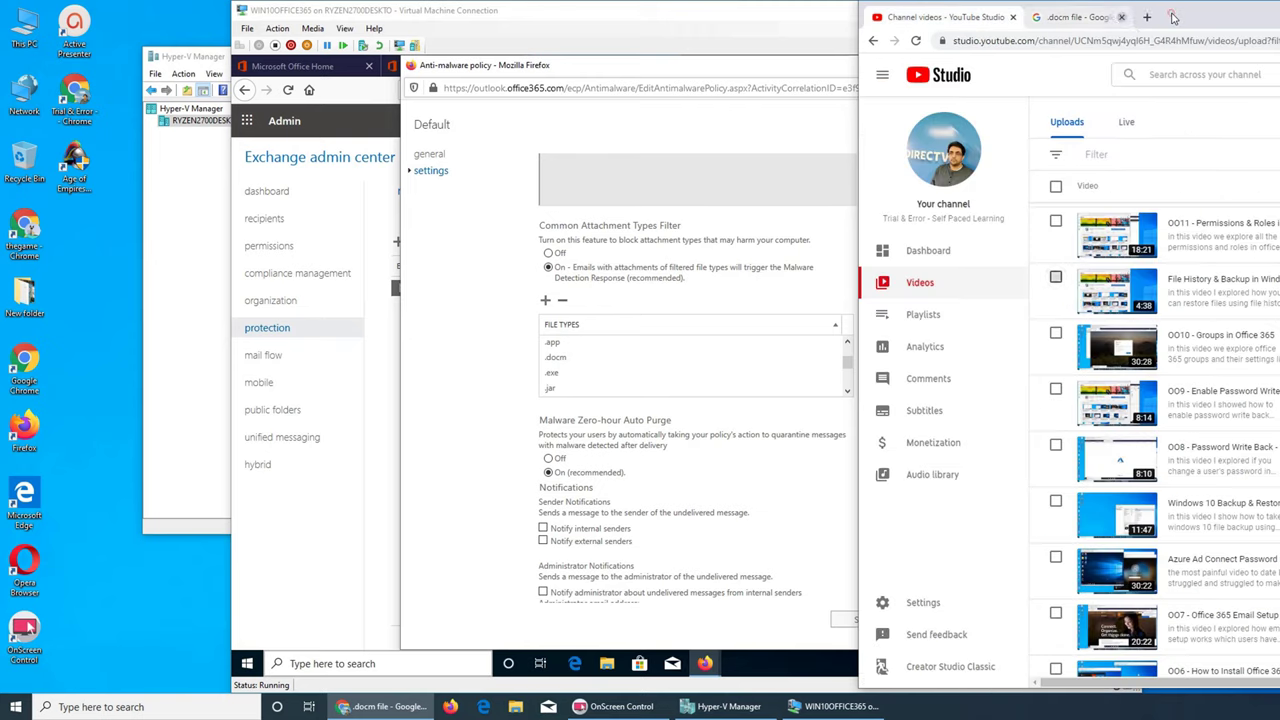
key("super+Down")
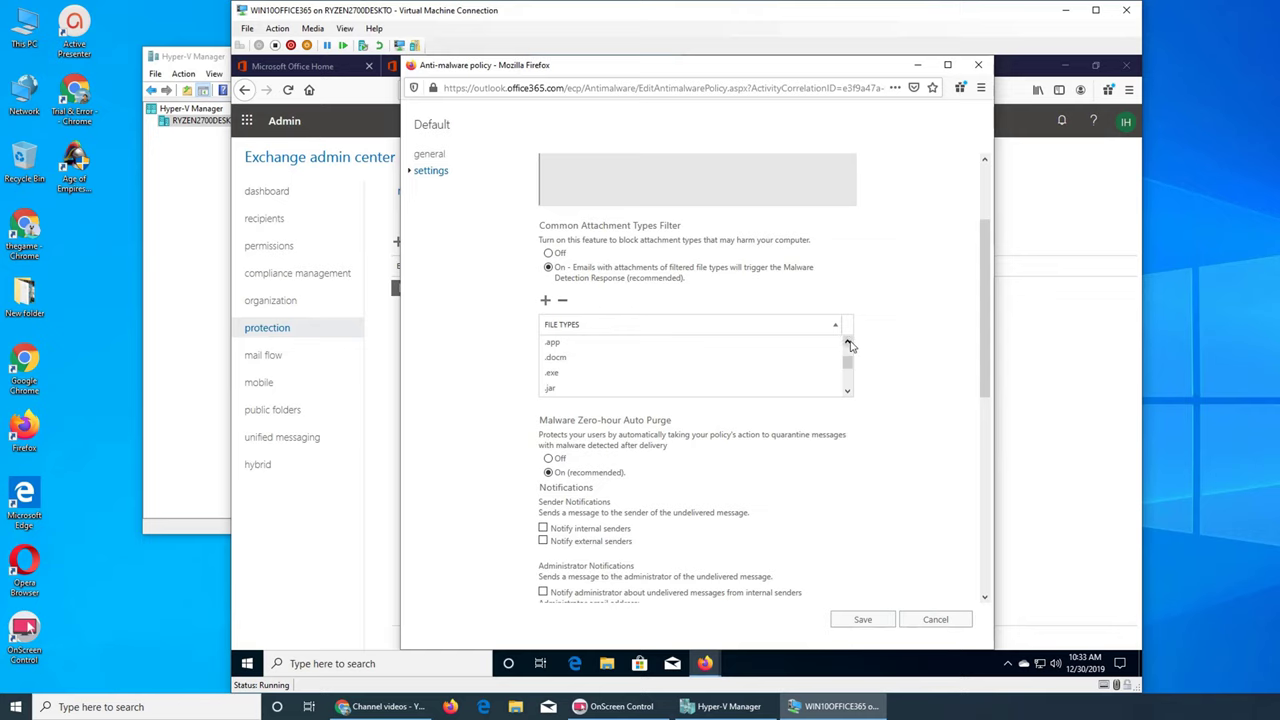
left_click(849, 343)
left_click(849, 343)
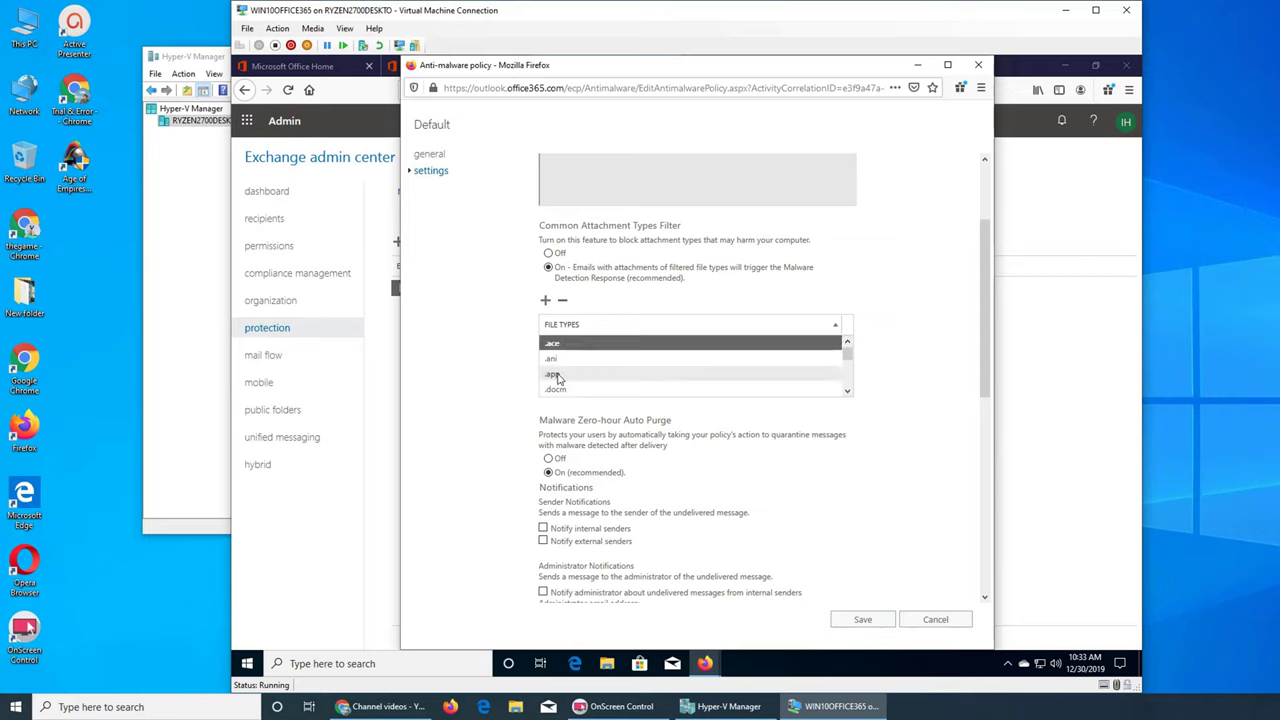
left_click(848, 344)
left_click_drag(848, 346, 848, 366)
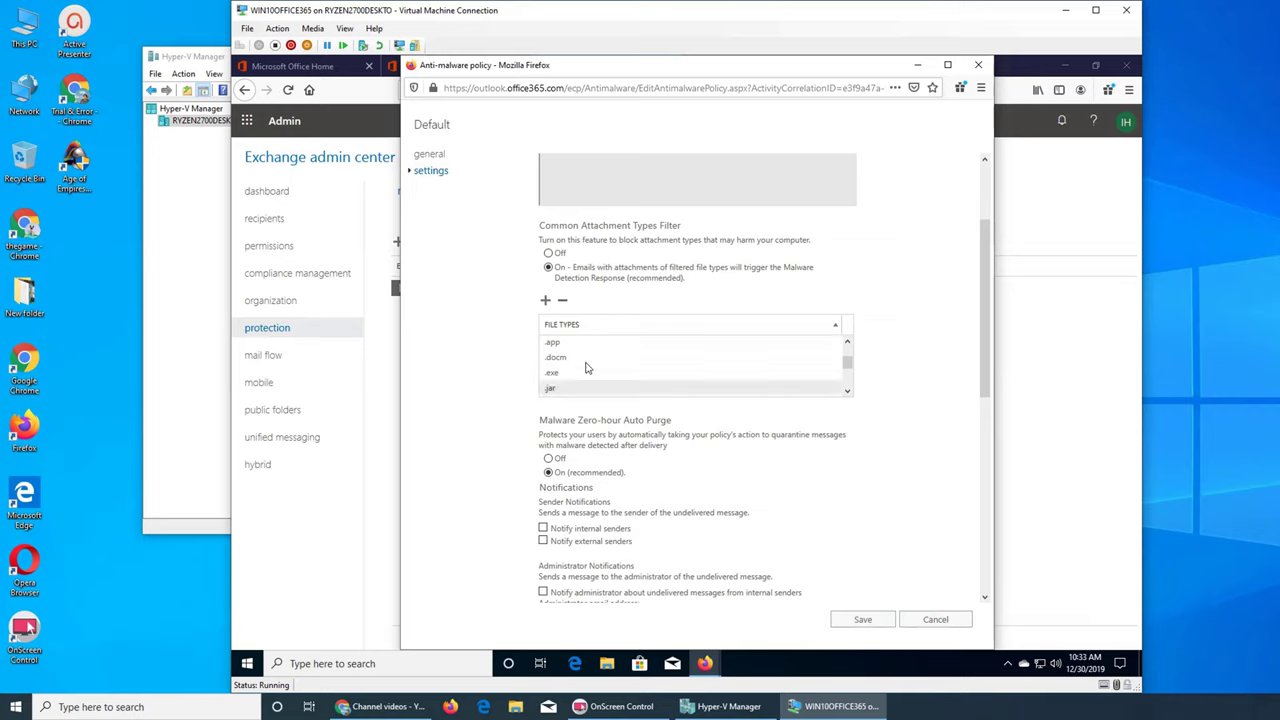
left_click(847, 392)
left_click(847, 392)
left_click(847, 392)
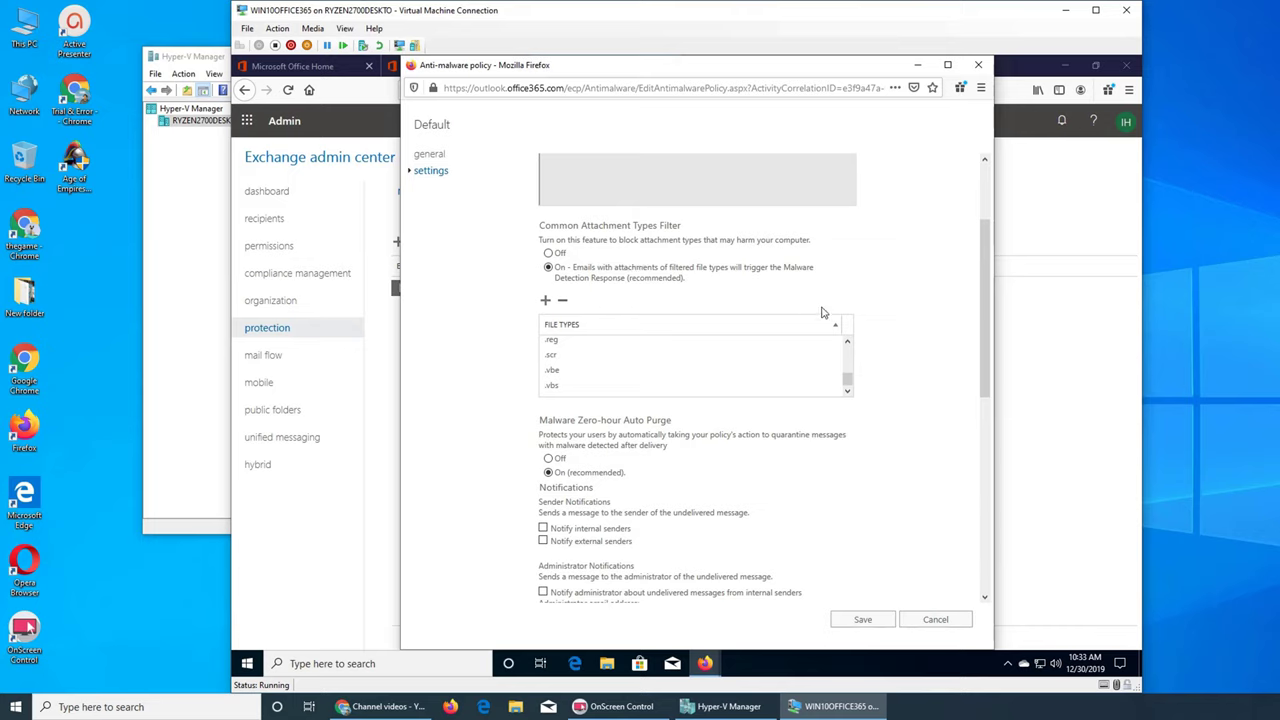
scroll(848, 372, "up", 5)
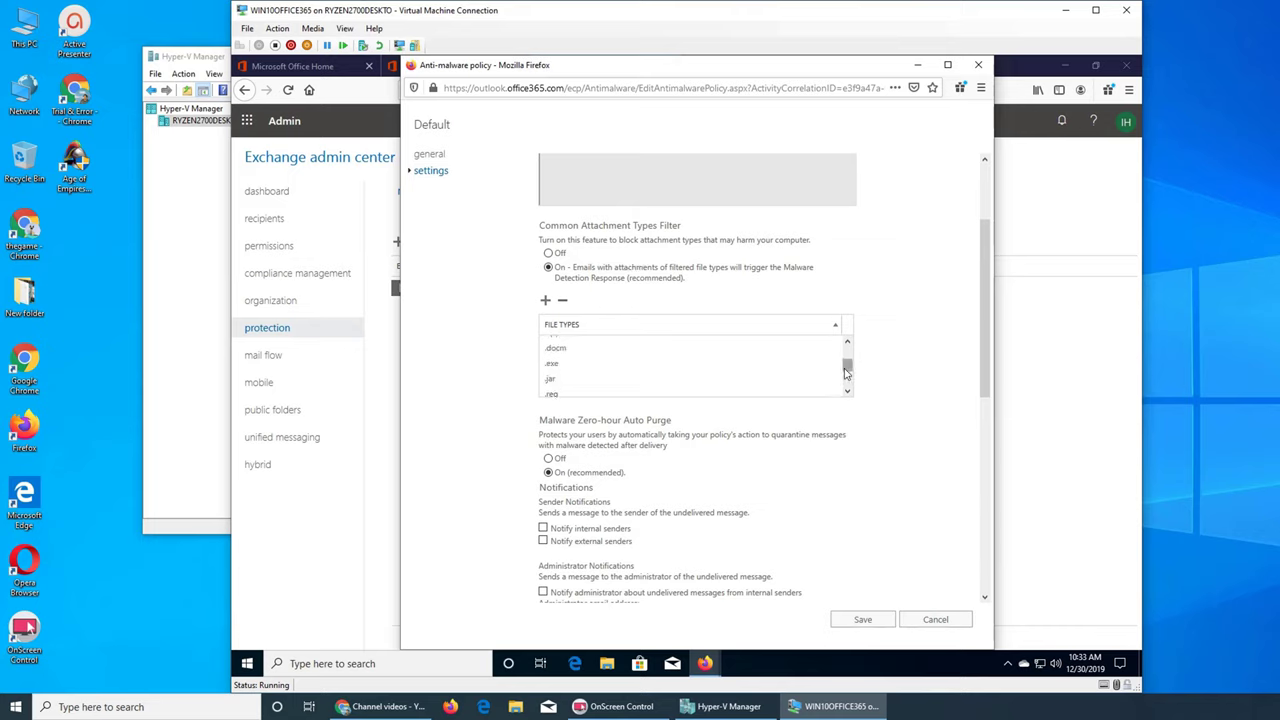
scroll(845, 358, "up", 1)
left_click(835, 347)
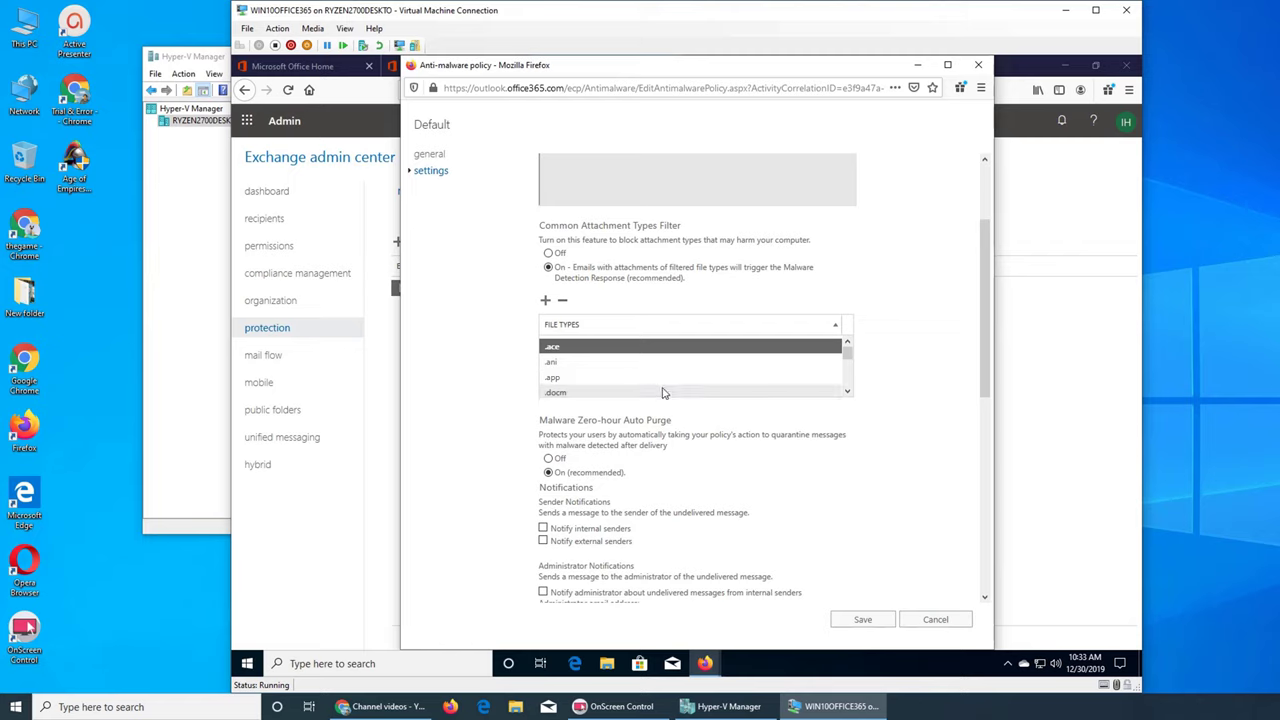
scroll(848, 391, "down", 2)
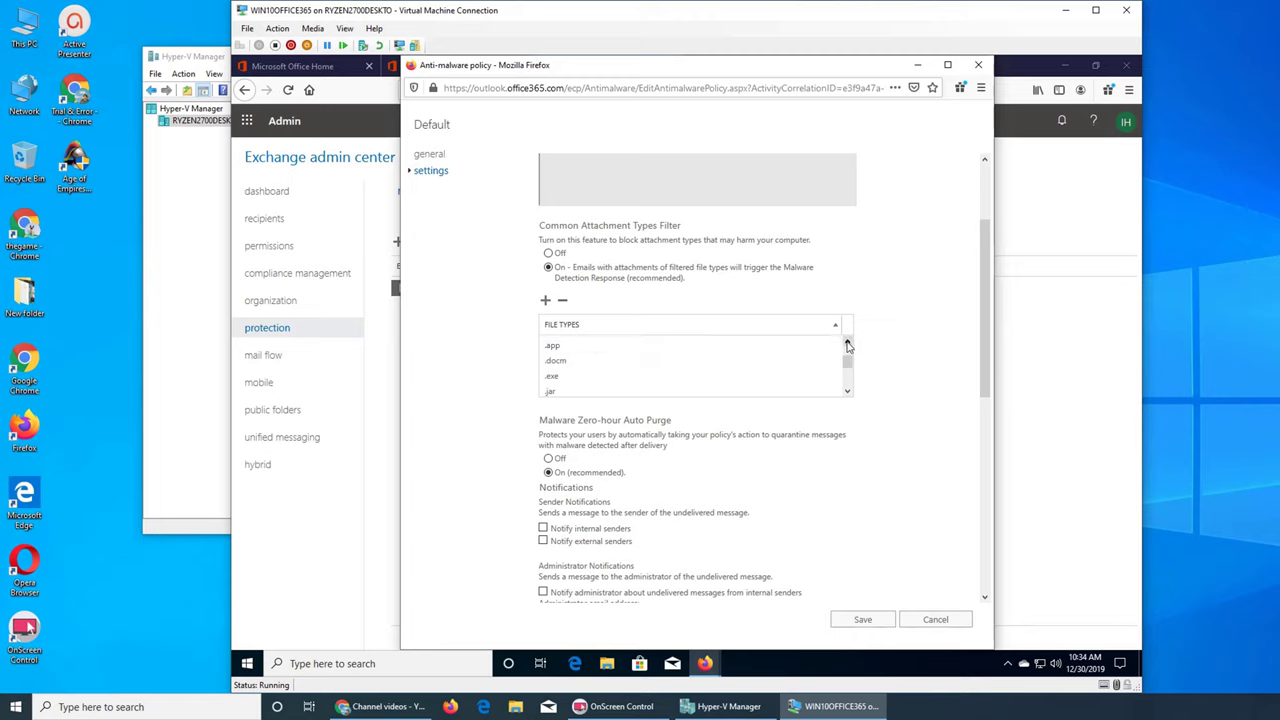
scroll(579, 375, "up", 2)
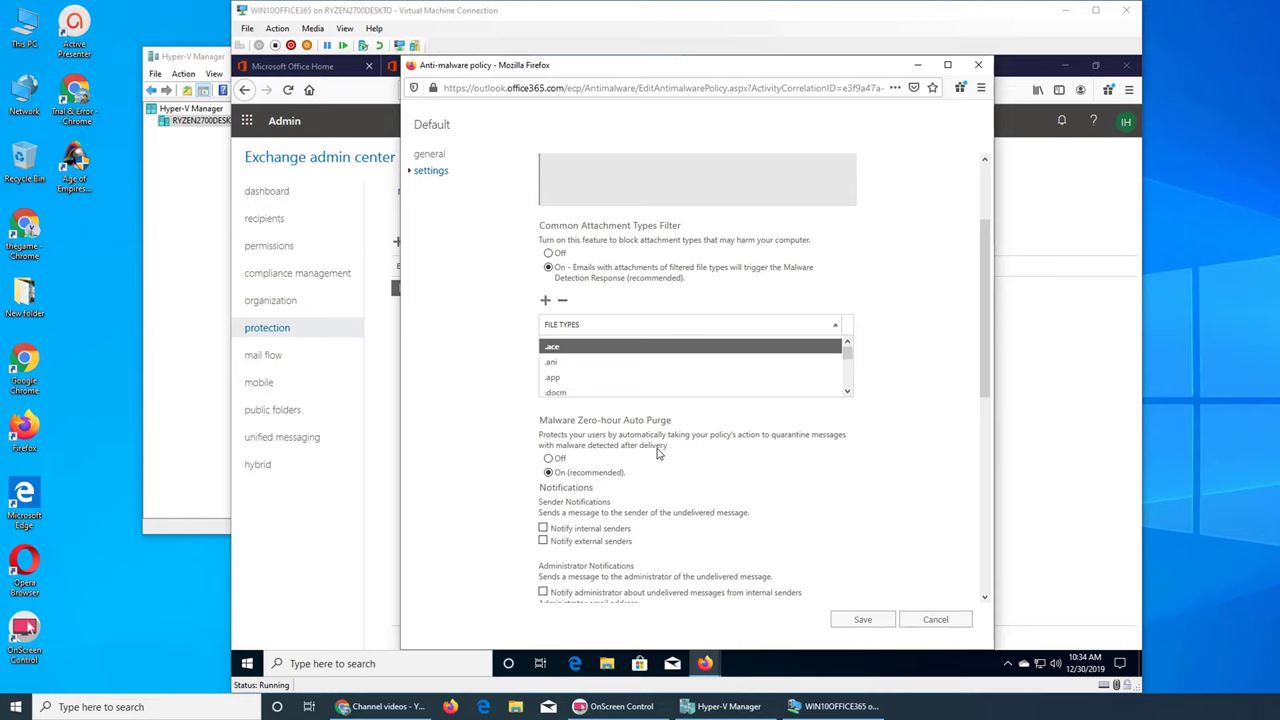
left_click(983, 528)
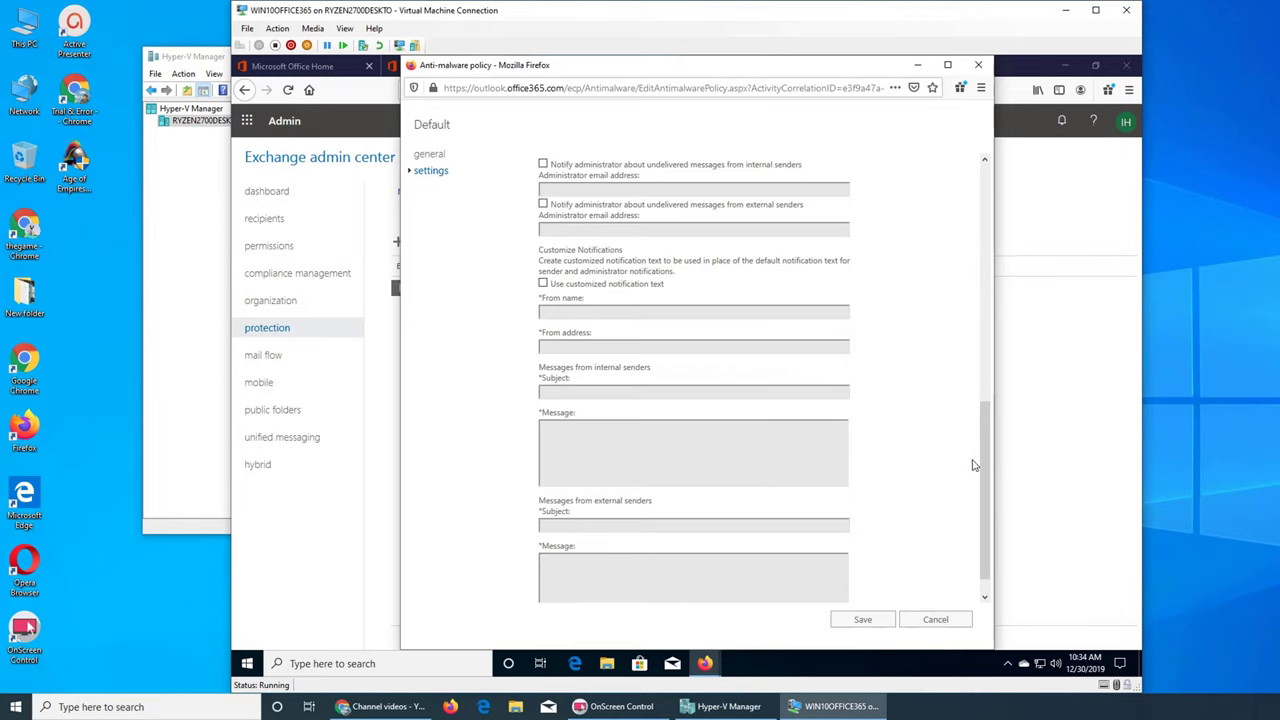
left_click_drag(993, 460, 1003, 343)
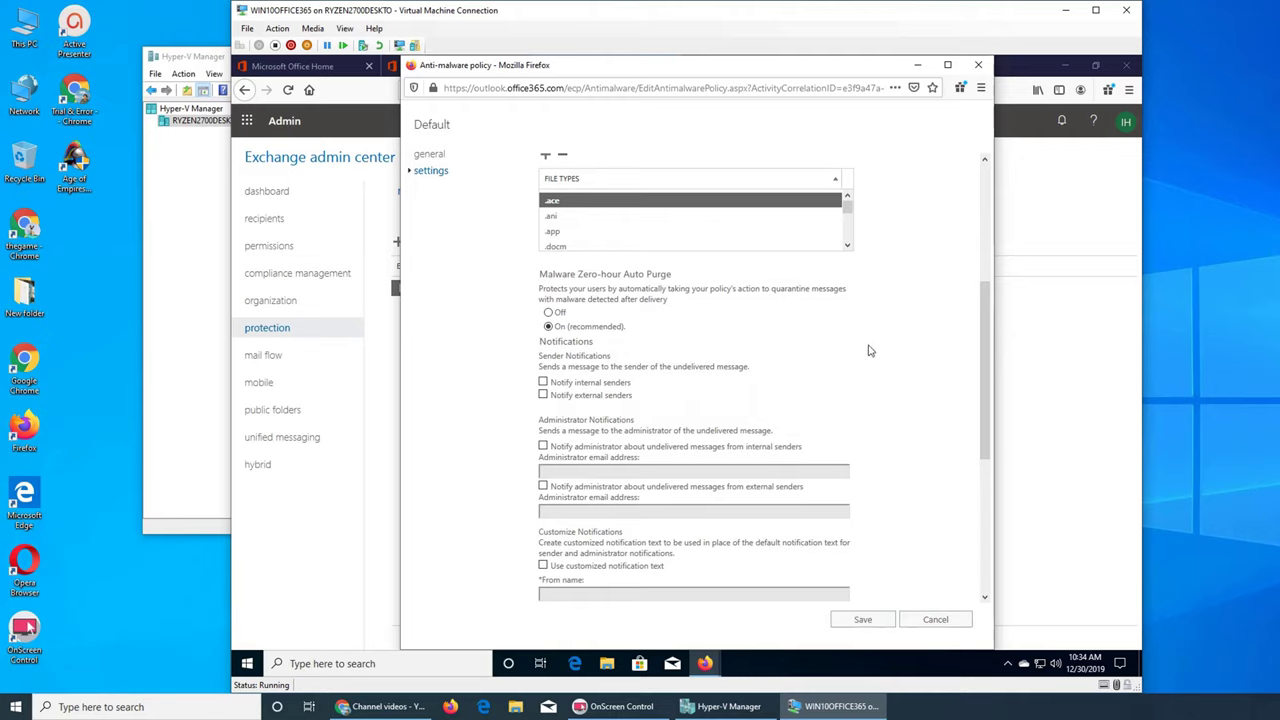
left_click_drag(987, 372, 987, 337)
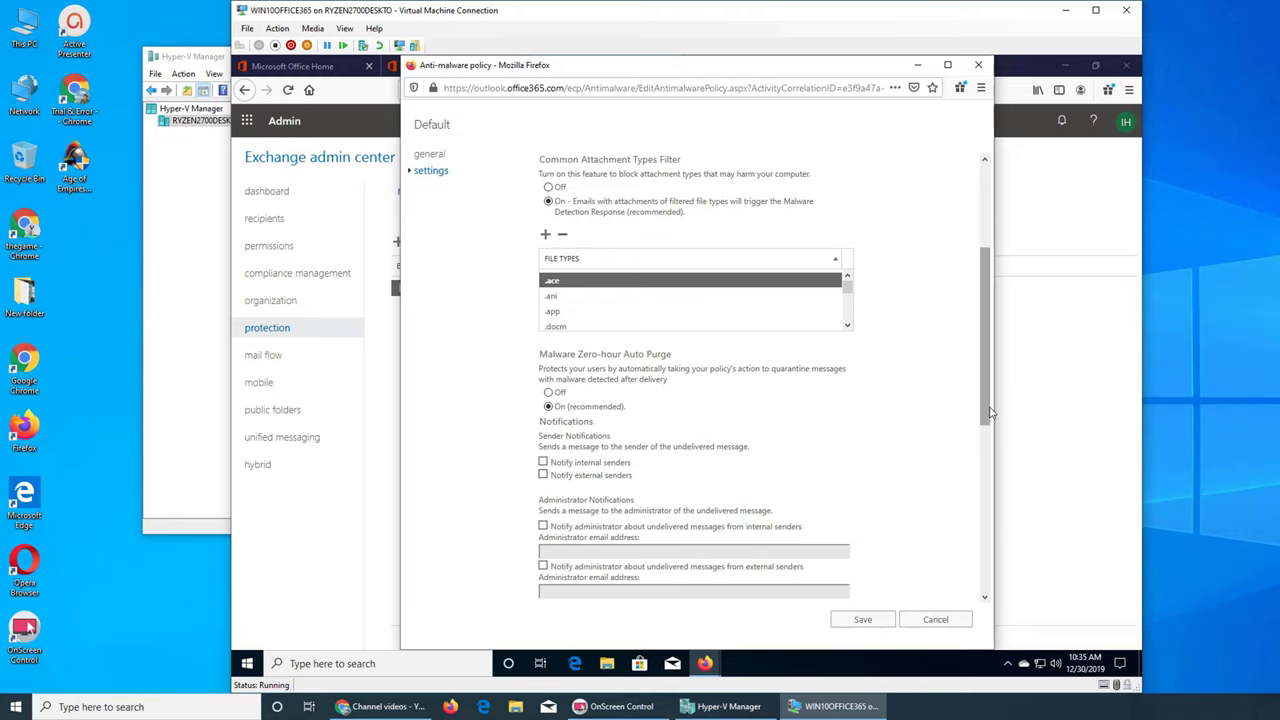
left_click_drag(990, 428, 991, 449)
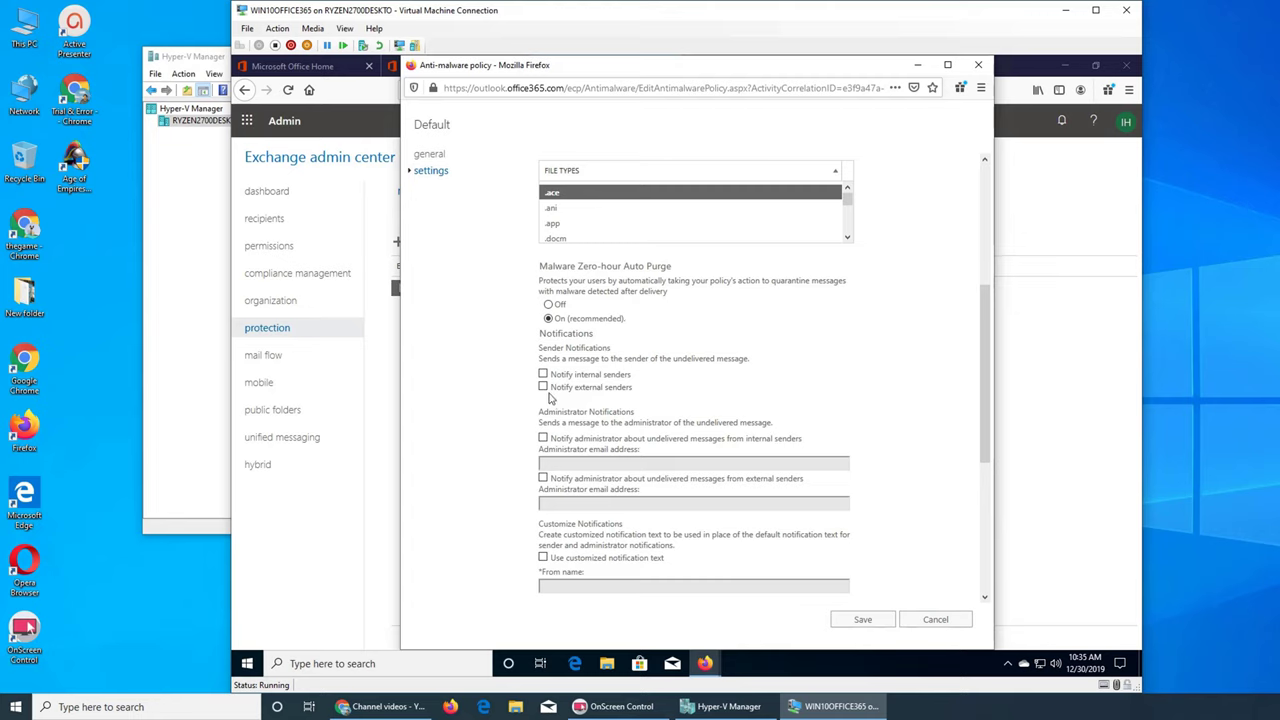
mouse_move(586, 375)
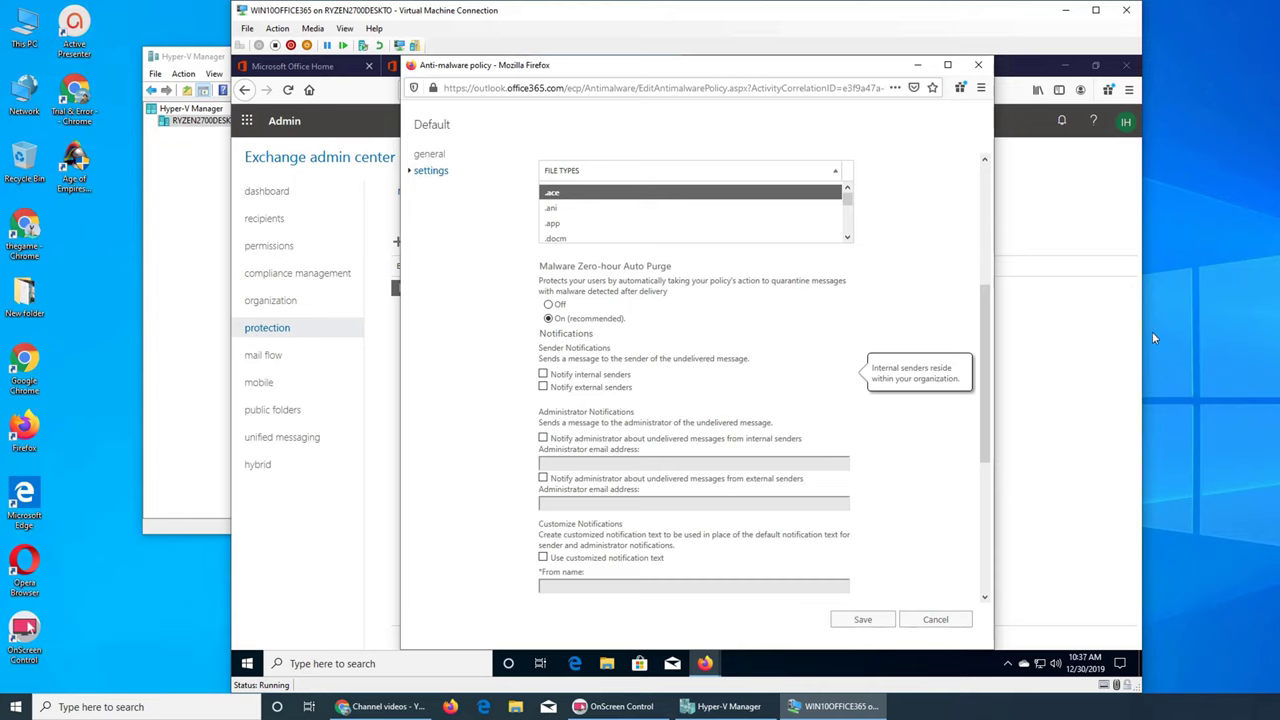
mouse_move(580, 390)
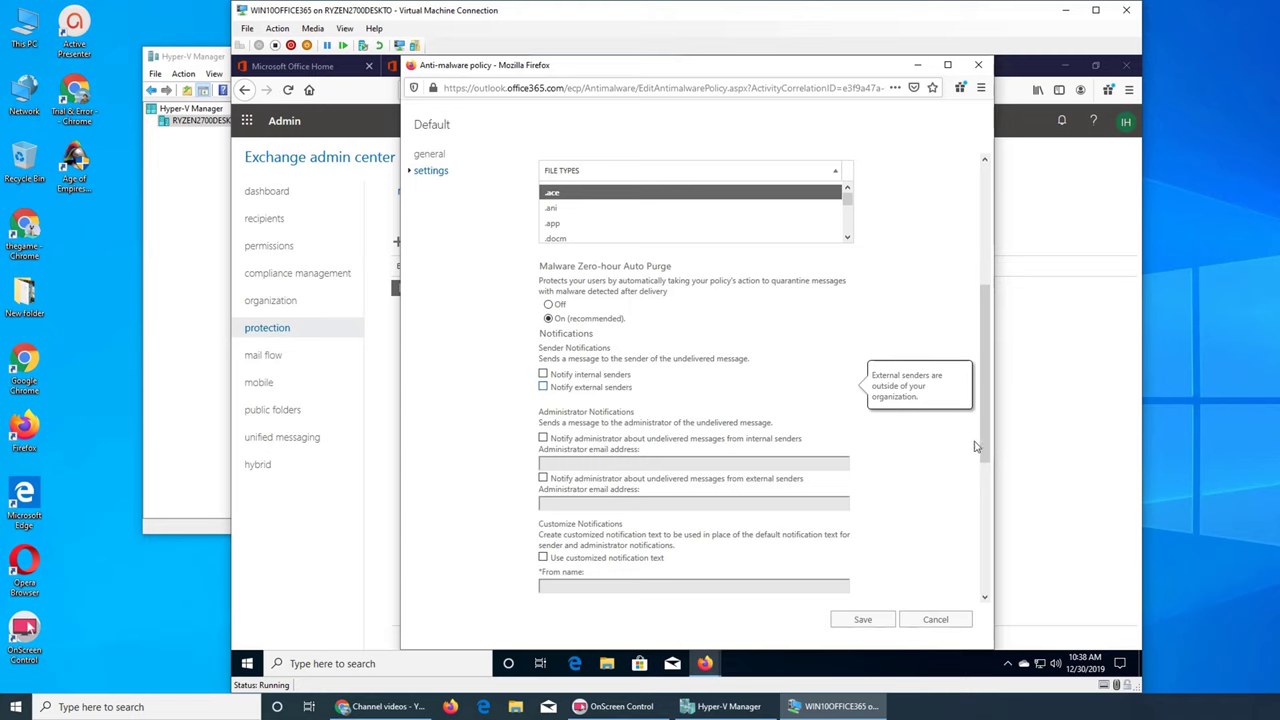
Step: Scroll the policy settings down to the Administrator Notifications section
left_click_drag(982, 436, 977, 546)
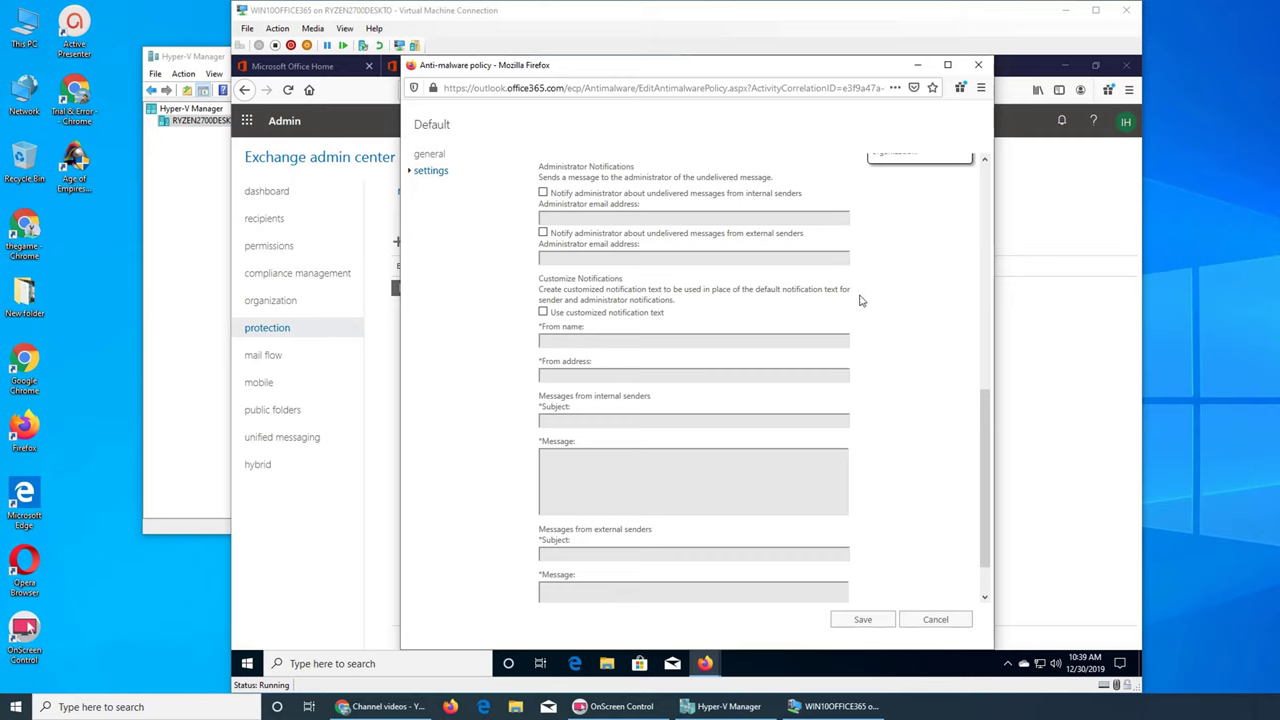
Step: Tick administrator notification for internal senders' undelivered messages and type the administrator's email address
left_click(544, 193)
left_click(560, 217)
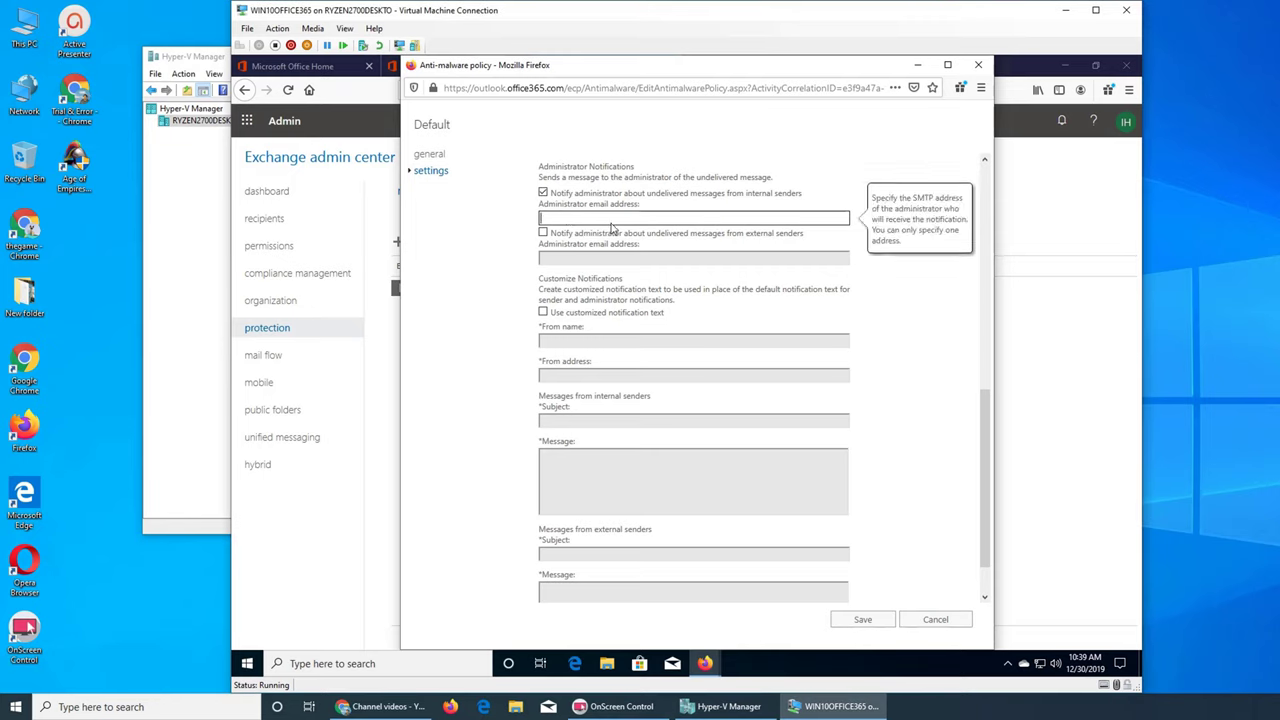
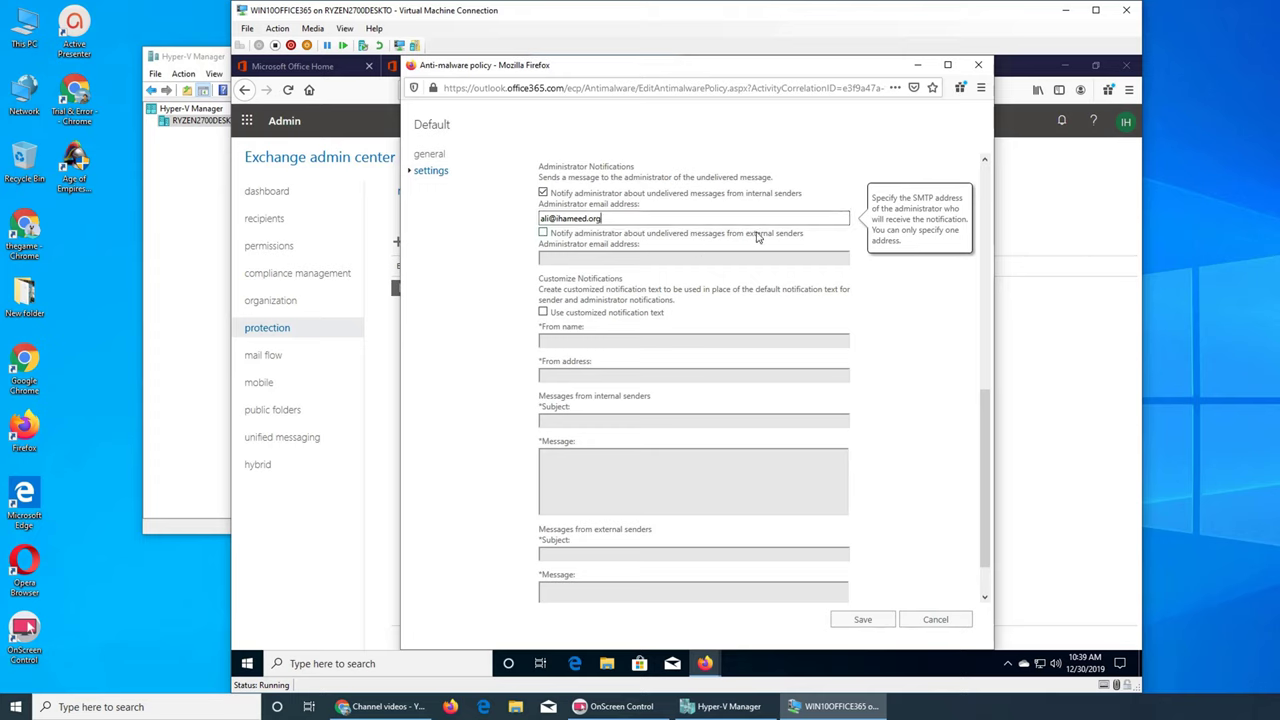
Step: Tick administrator notification for external senders' undelivered messages and enter that administrator's email address
left_click(543, 233)
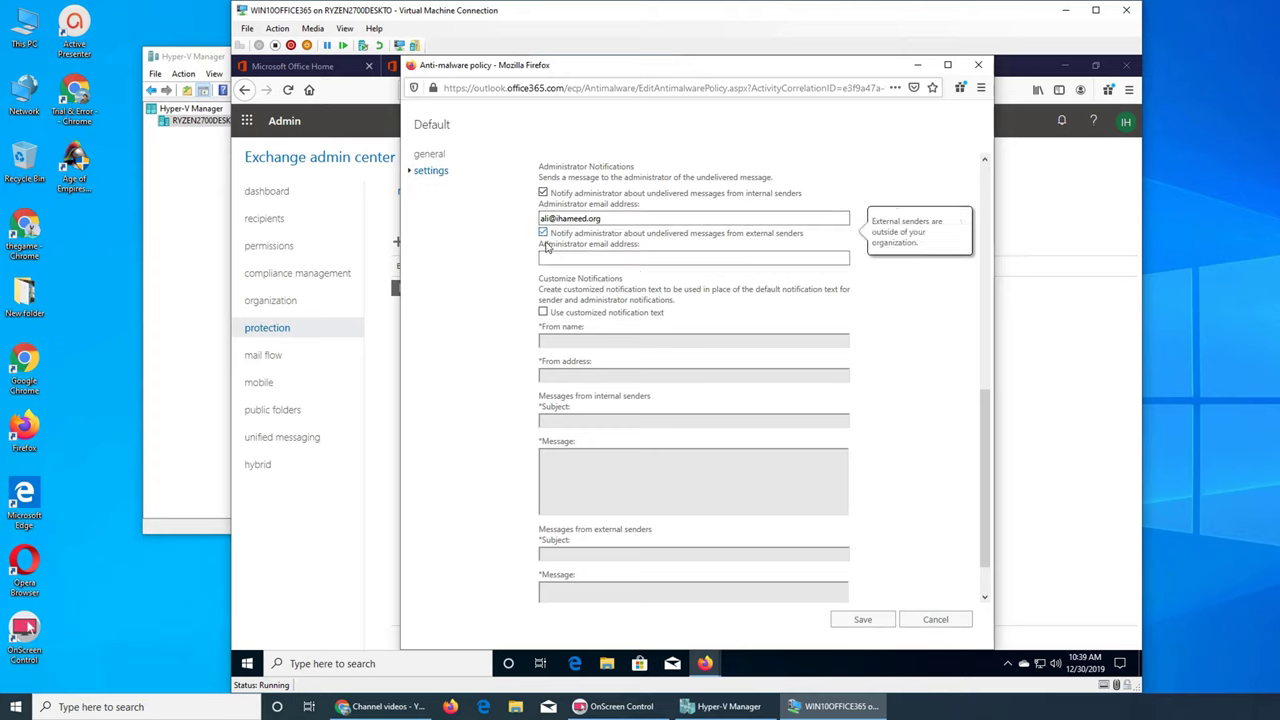
left_click(565, 260)
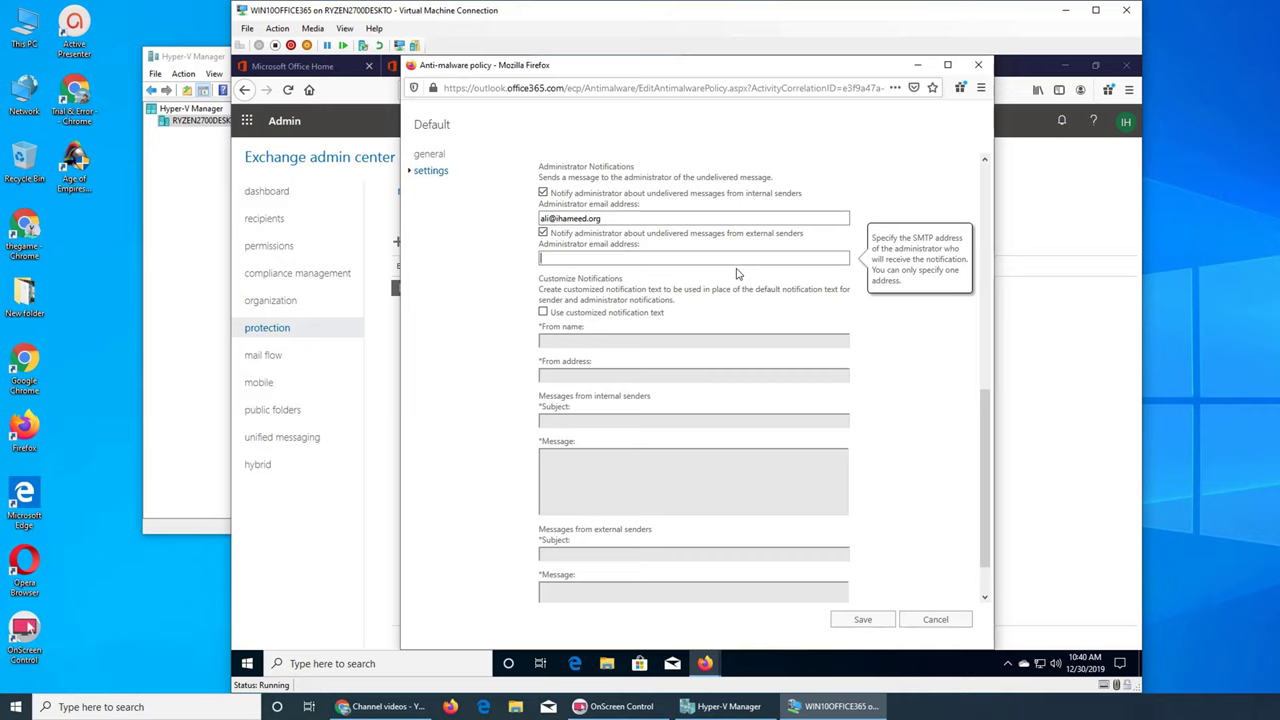
Step: Enable customized notification text and click its From name, From address, Subject and Message fields to reveal required-field errors
left_click(543, 312)
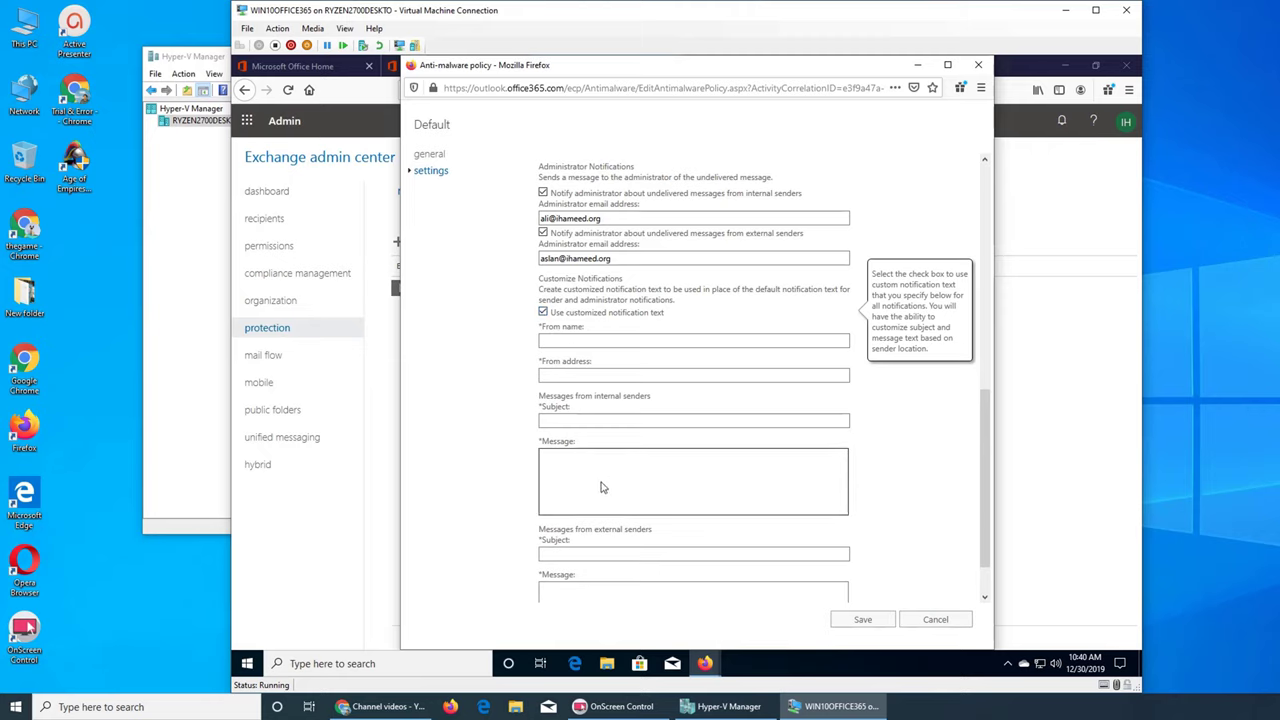
left_click(591, 342)
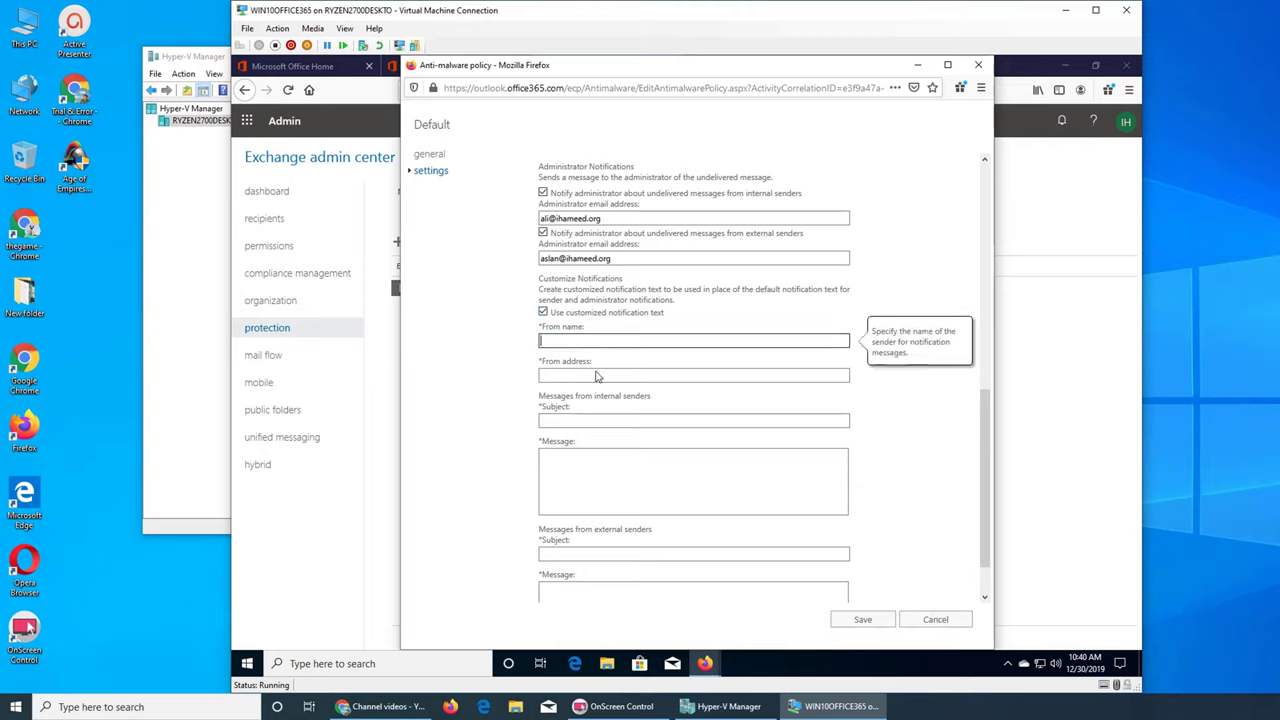
left_click(596, 375)
left_click(606, 421)
left_click(625, 477)
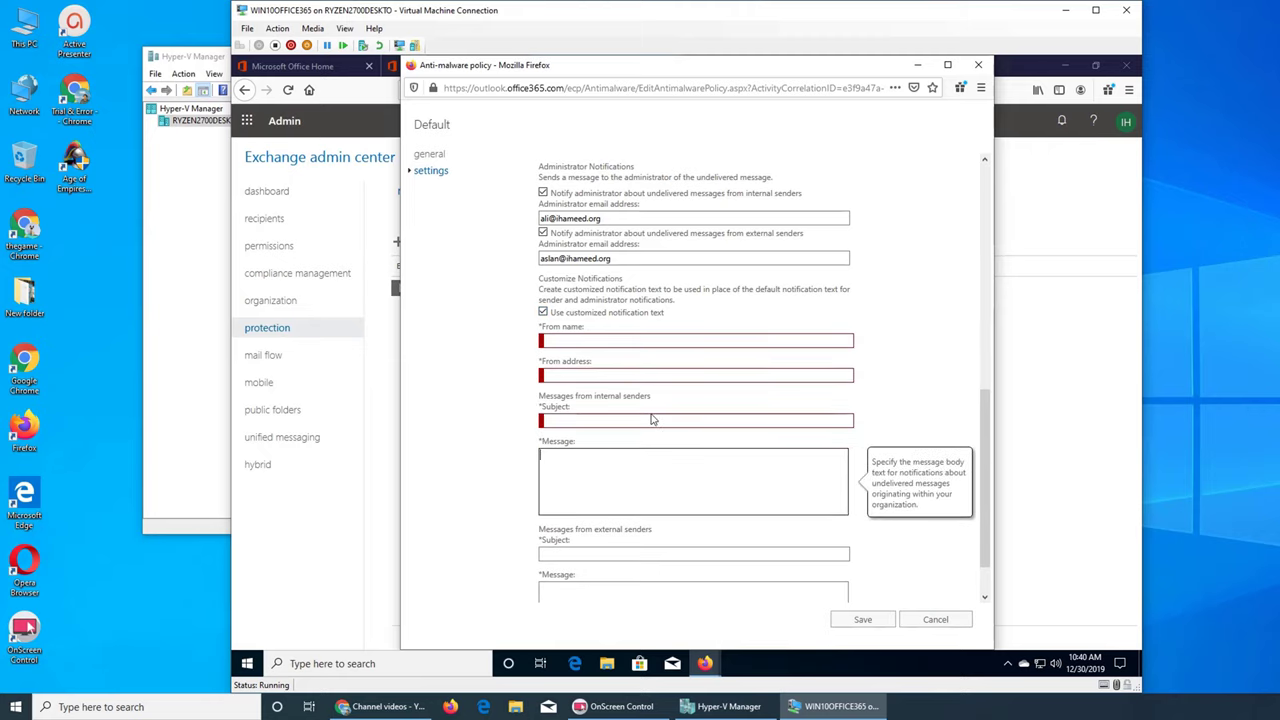
left_click(601, 378)
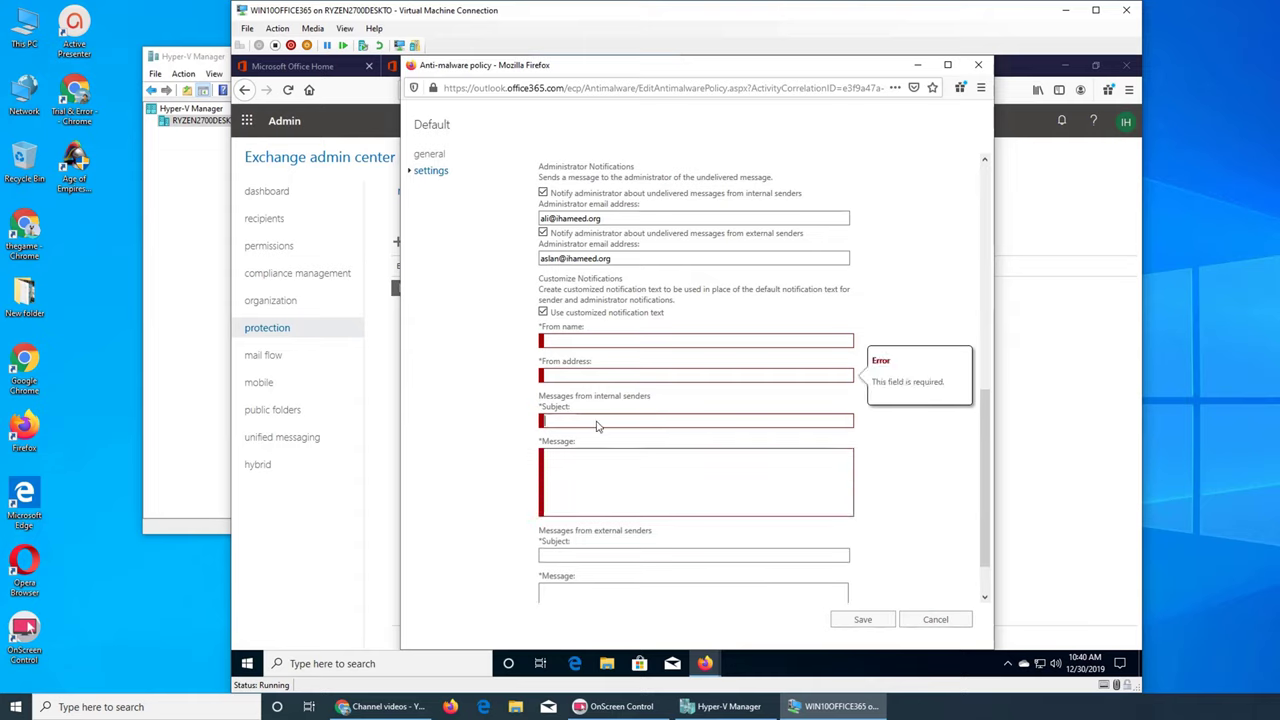
left_click(600, 425)
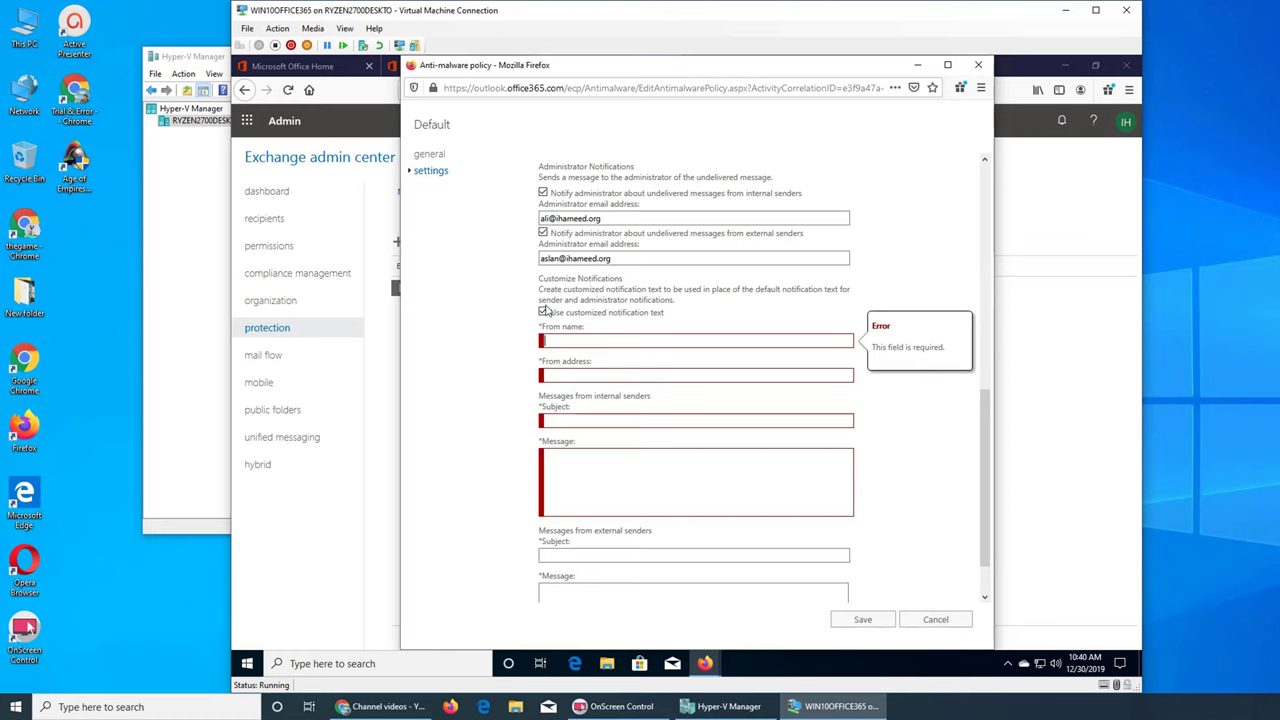
Step: Toggle customized notification text on and off, check the external-senders Message and Subject fields, and leave it off
left_click(543, 312)
left_click(544, 313)
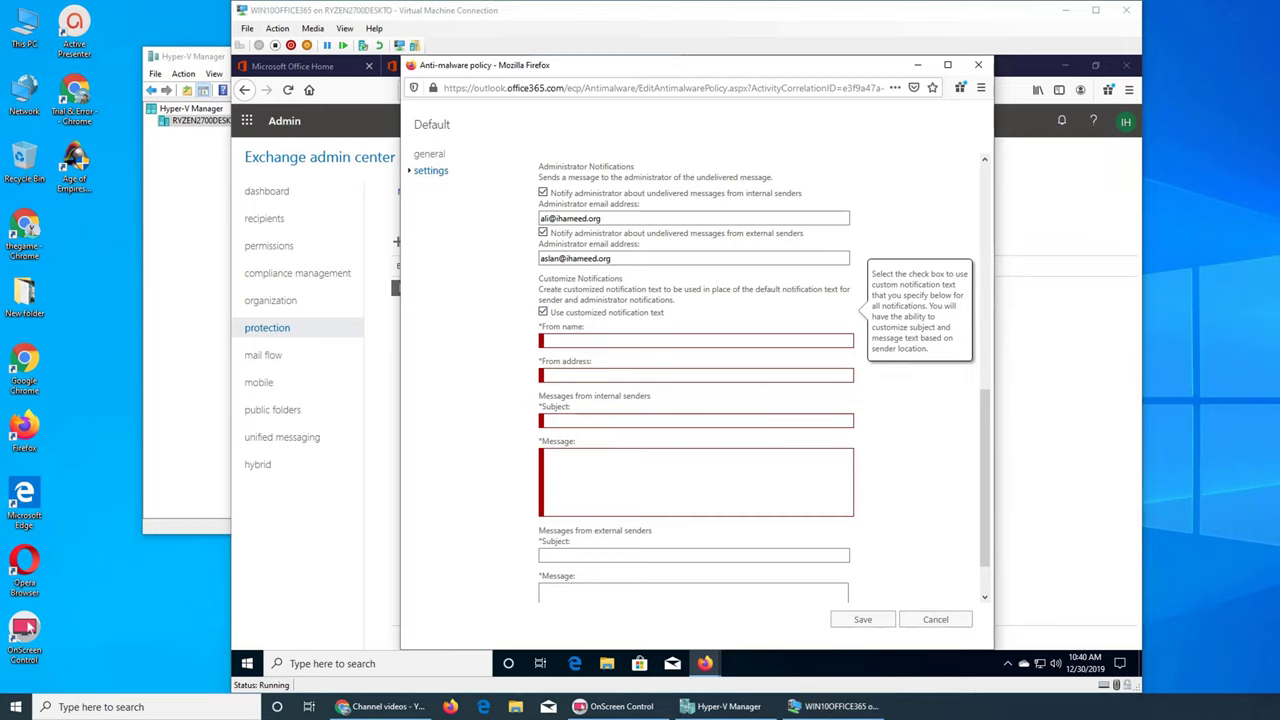
left_click(544, 312)
scroll(768, 334, "down", 1)
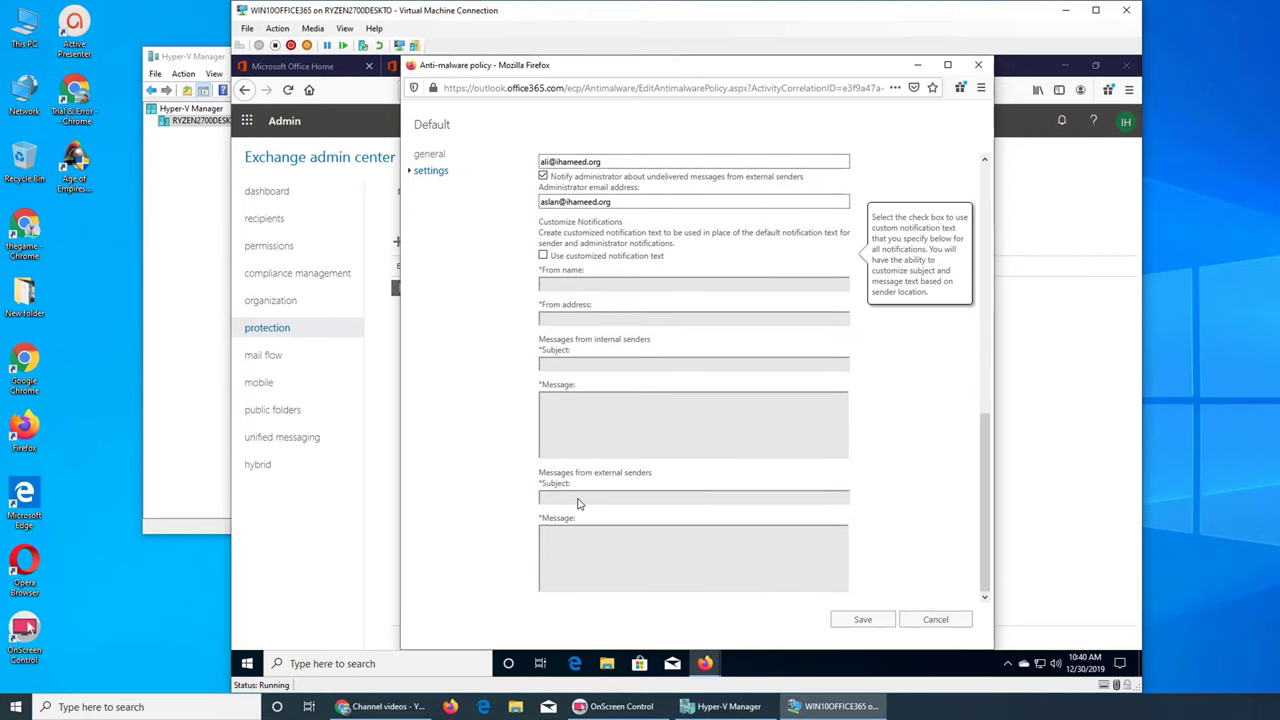
left_click(543, 255)
left_click(590, 570)
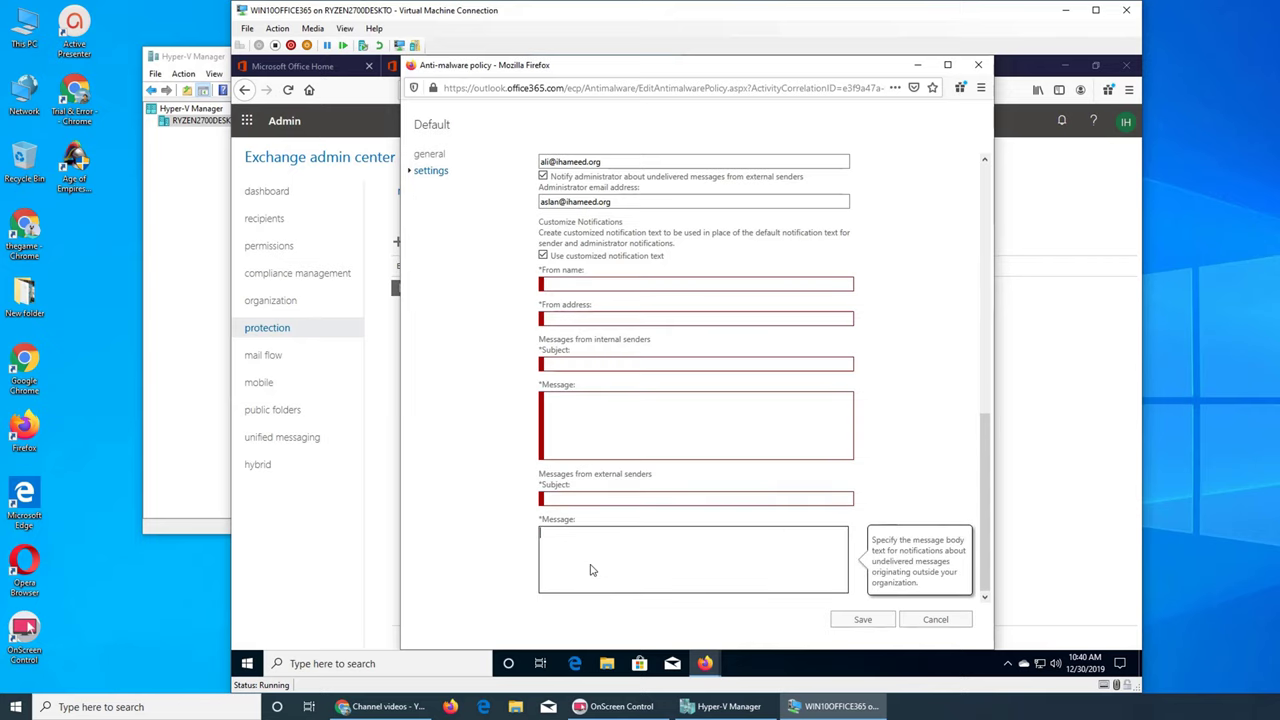
left_click(585, 503)
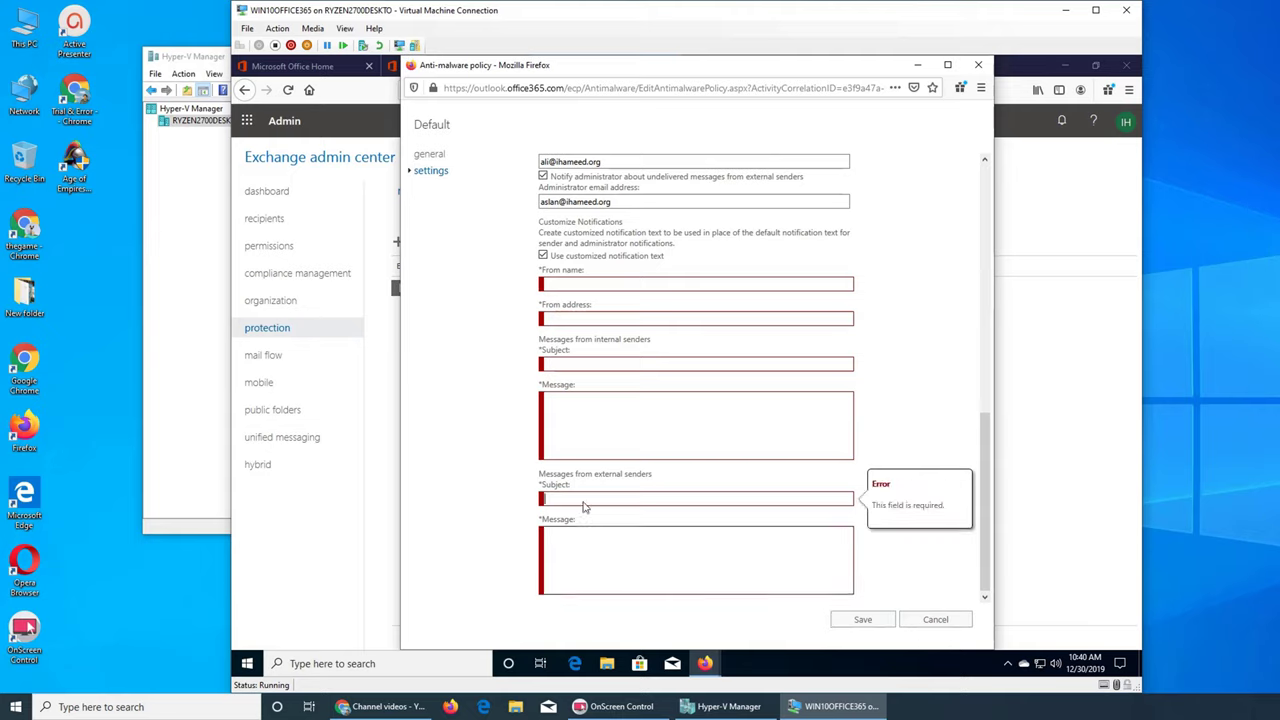
left_click(543, 256)
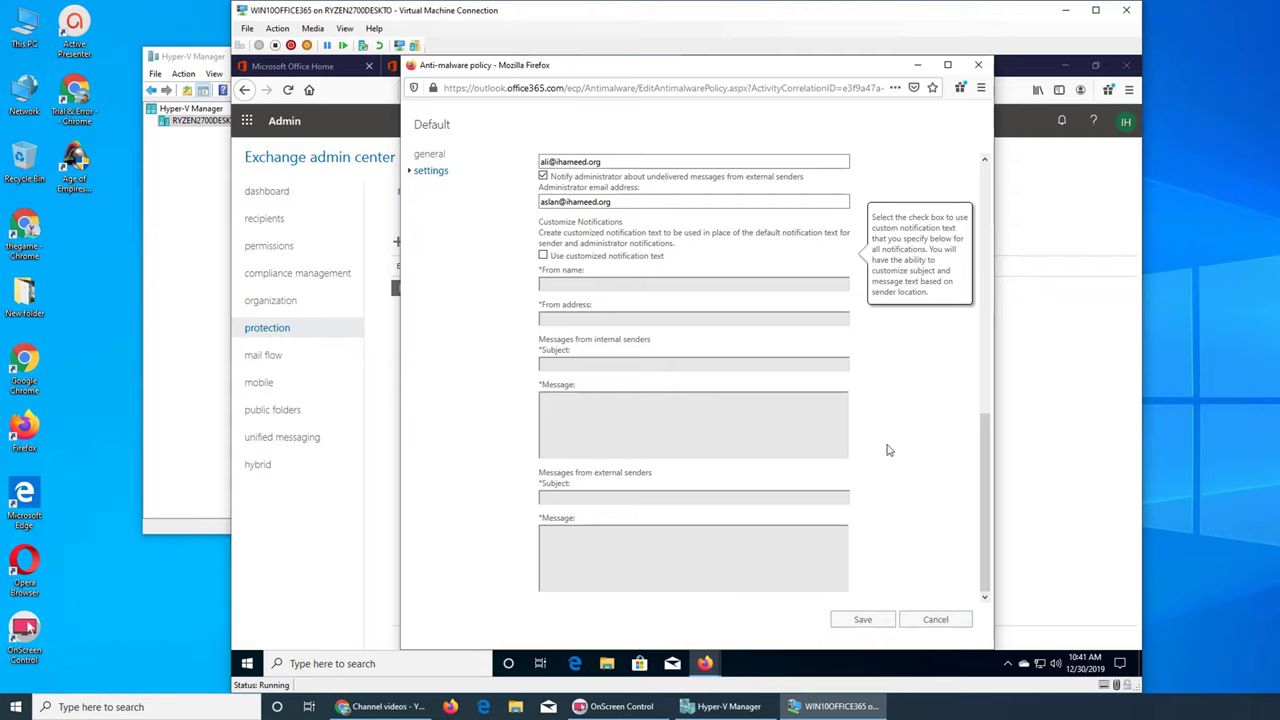
left_click(544, 256)
left_click(558, 288)
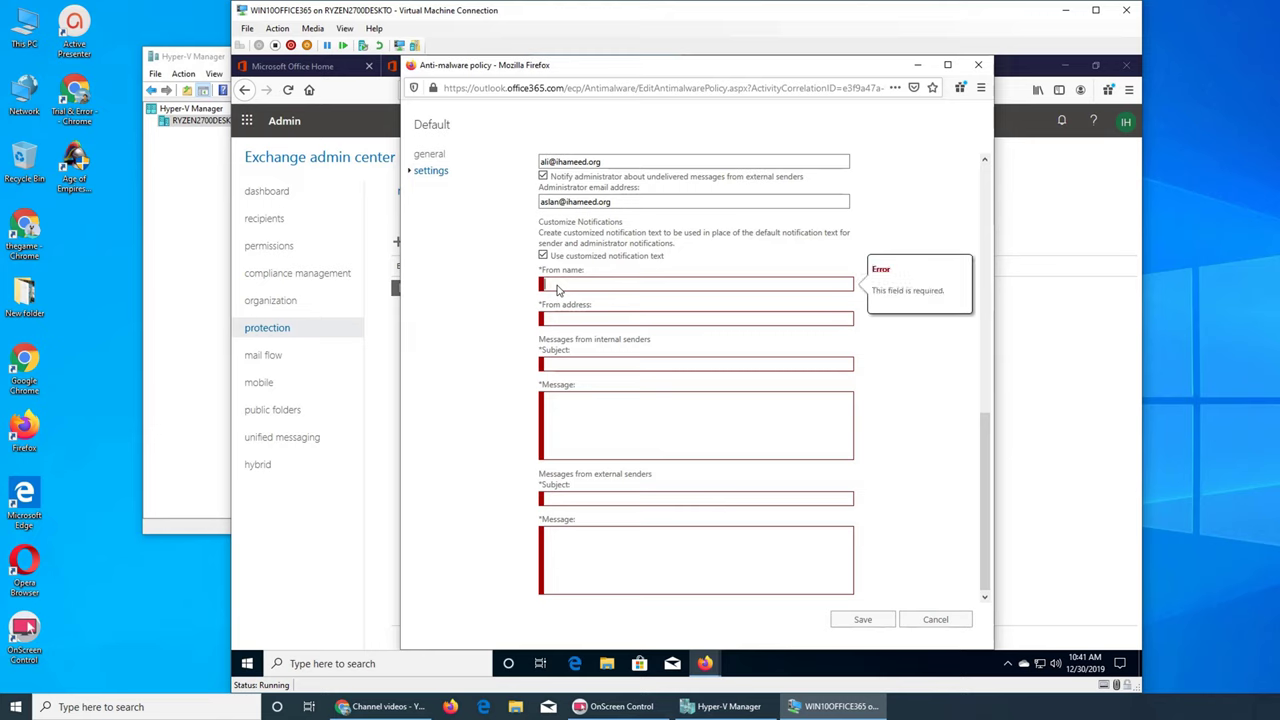
type("vc")
left_click(573, 322)
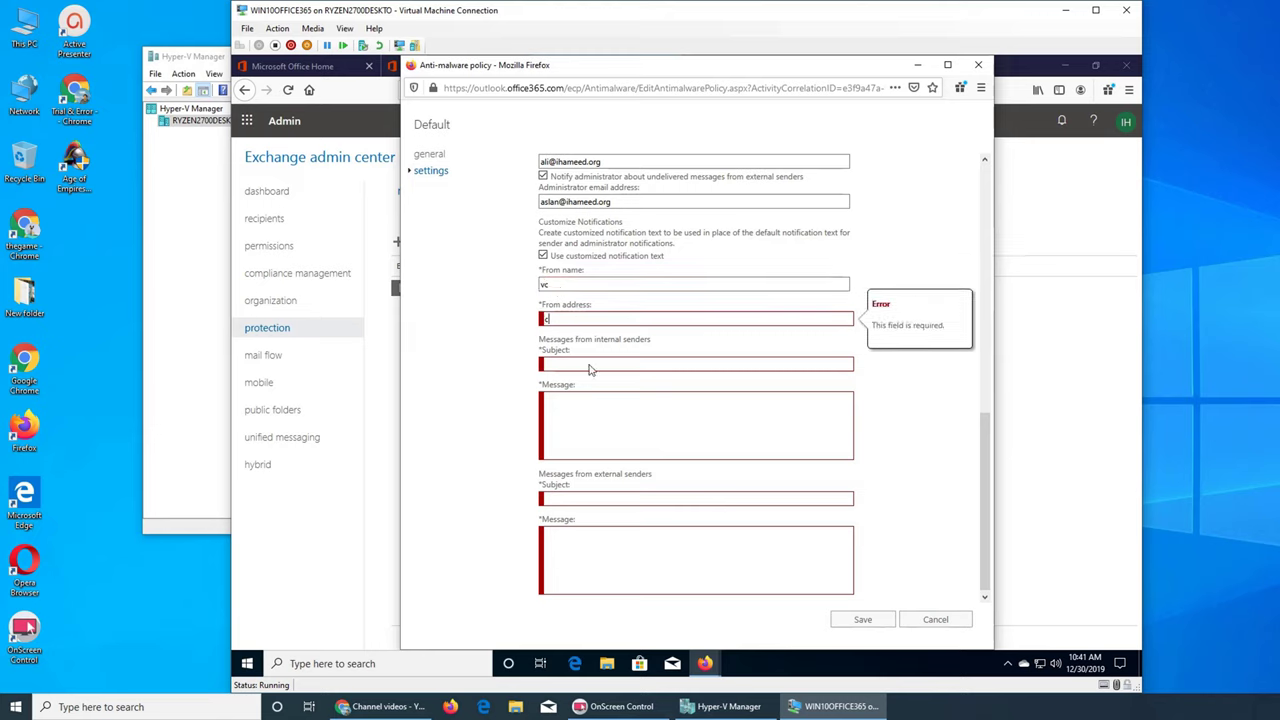
left_click(592, 366)
left_click(616, 320)
type("cvZ")
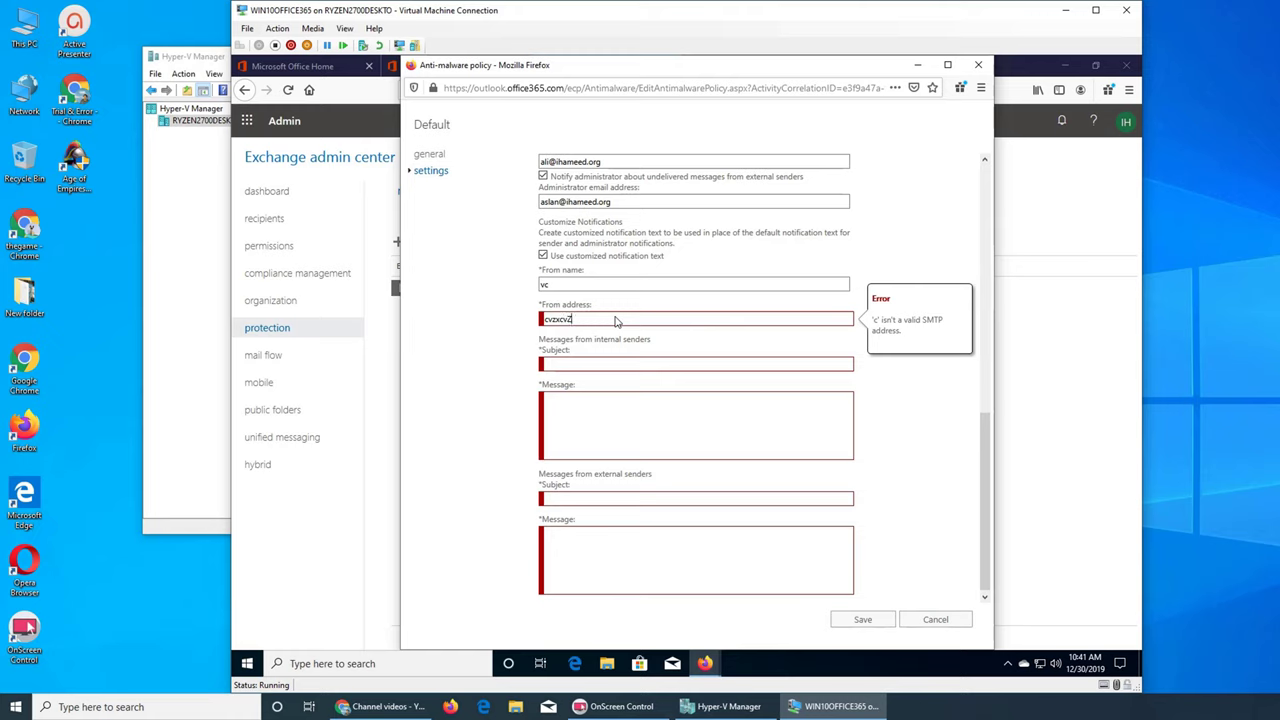
left_click(606, 287)
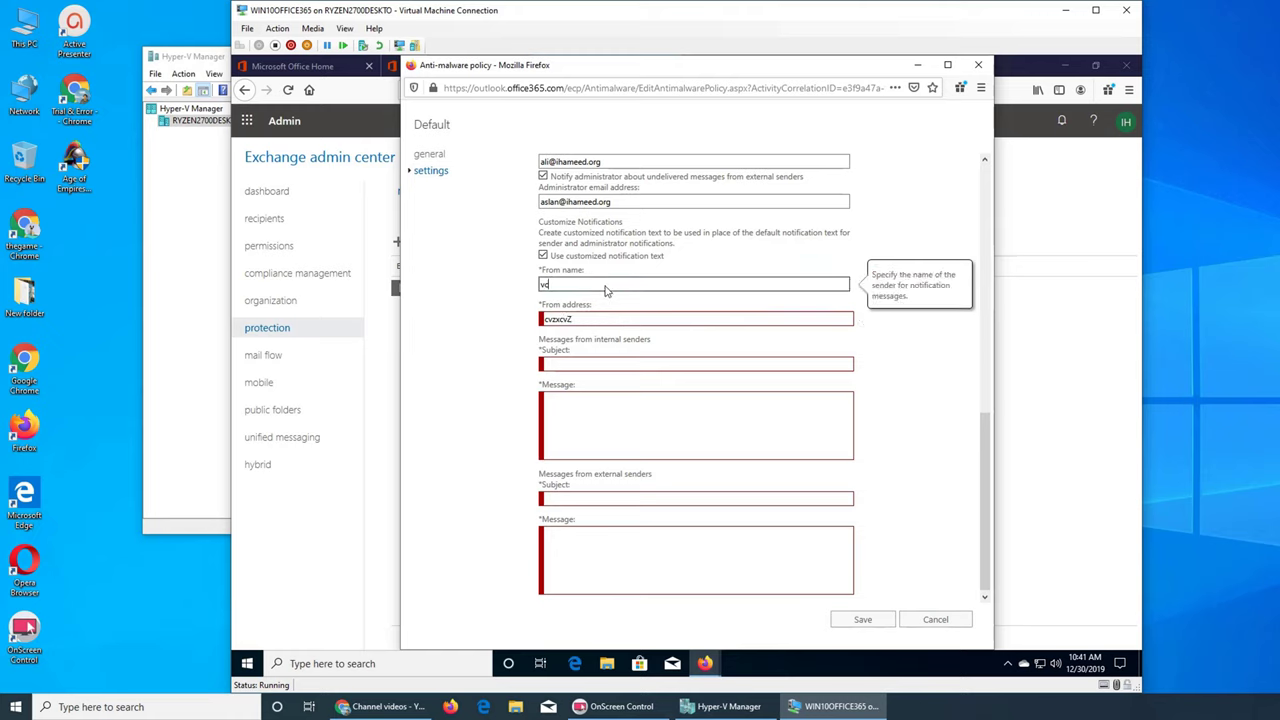
left_click(546, 257)
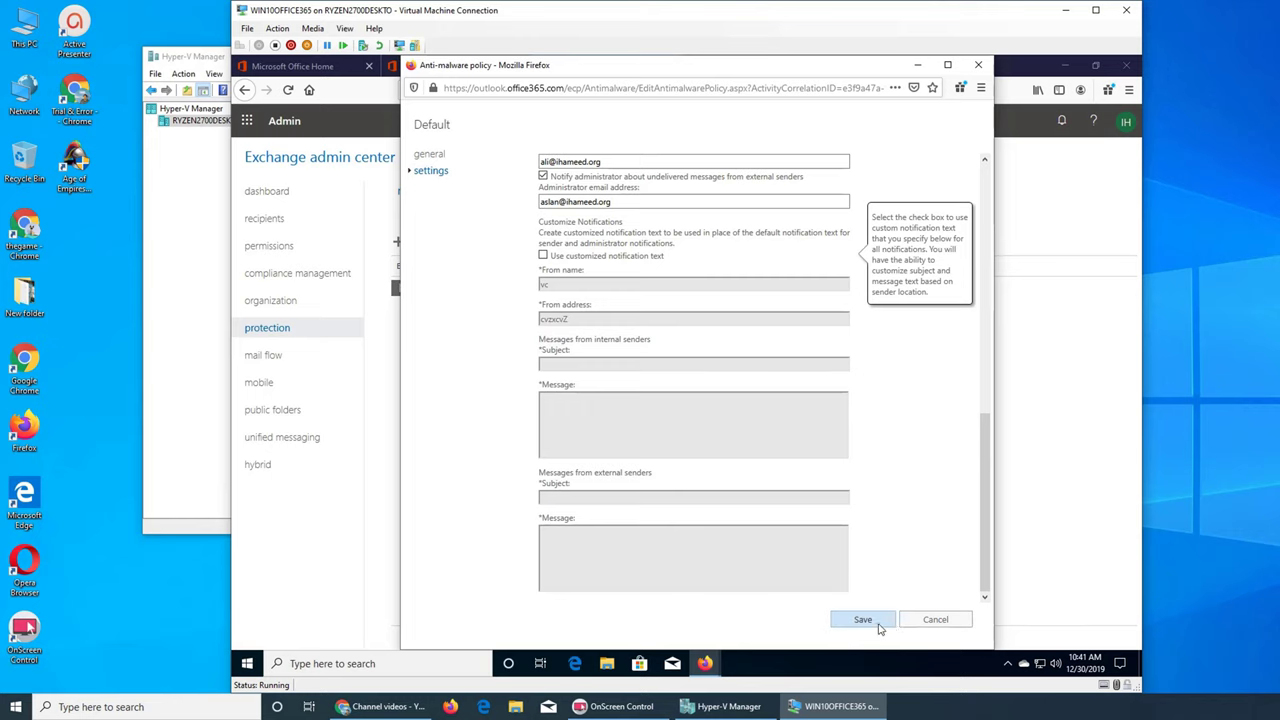
Step: Save the Default anti-malware policy, then go to the connection filter policy list
scroll(906, 503, "up", 3)
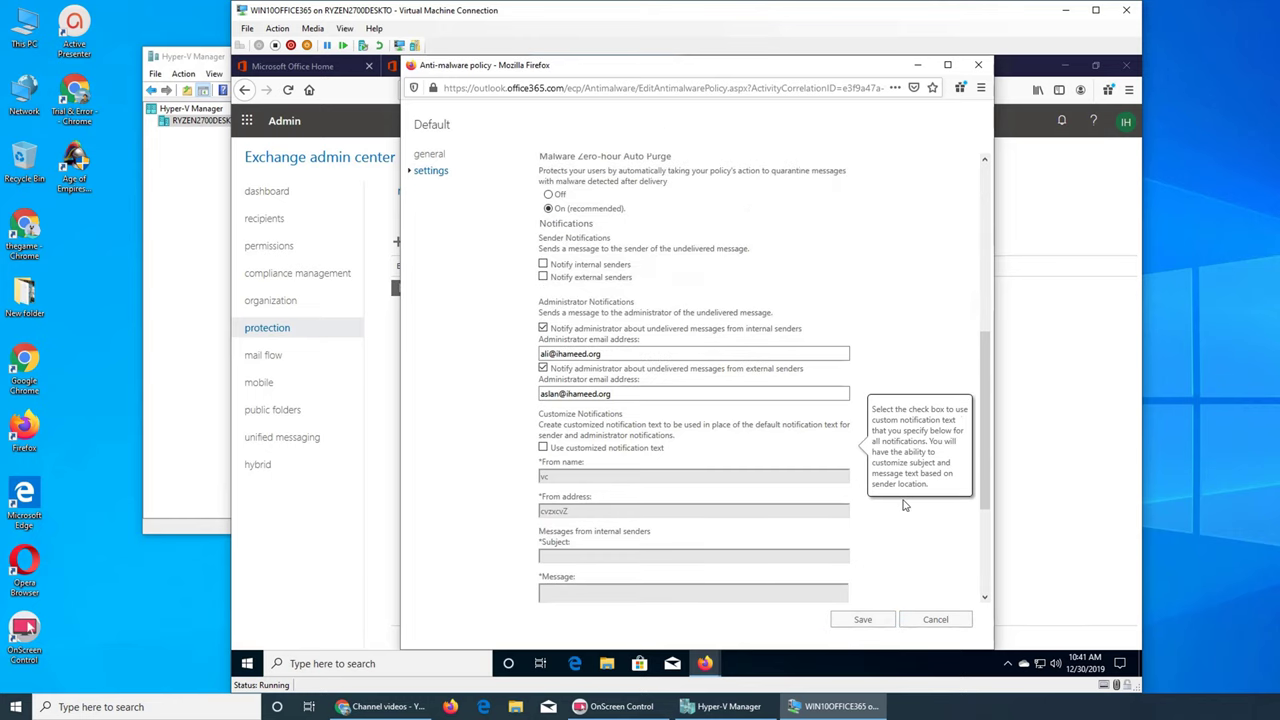
scroll(904, 506, "up", 5)
scroll(906, 507, "down", 3)
scroll(649, 295, "up", 2)
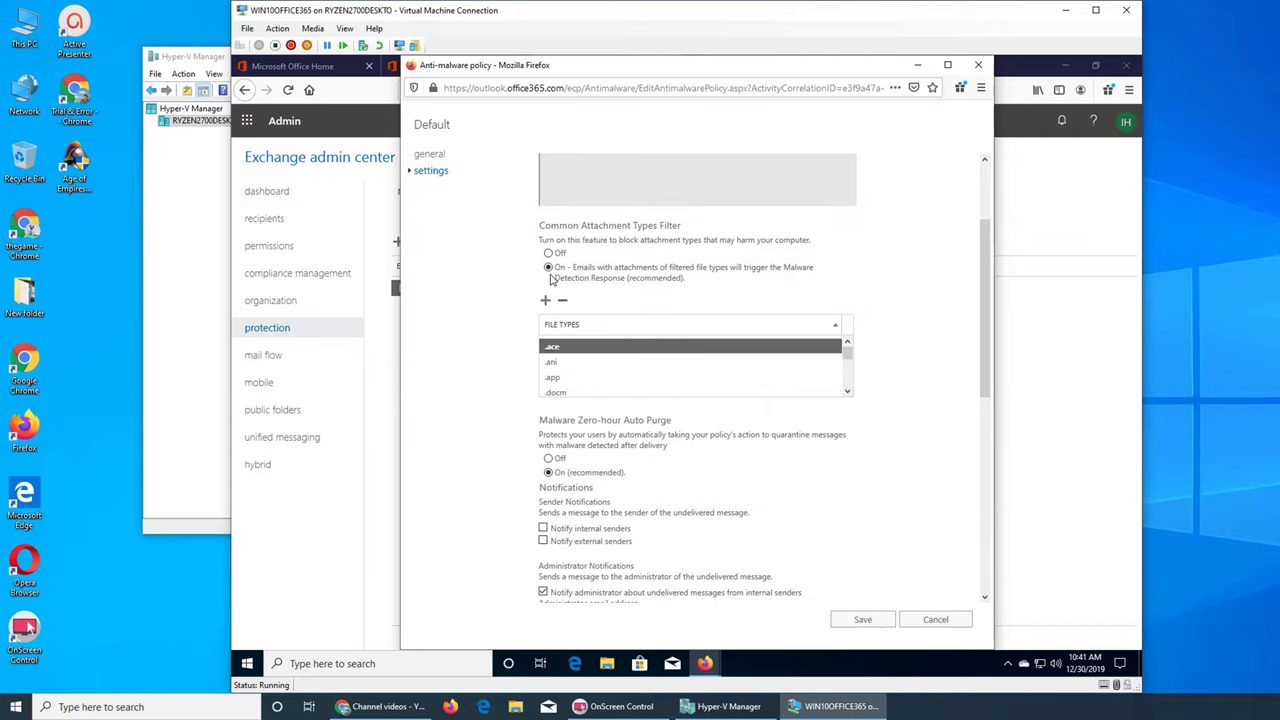
scroll(945, 425, "down", 9)
left_click(858, 622)
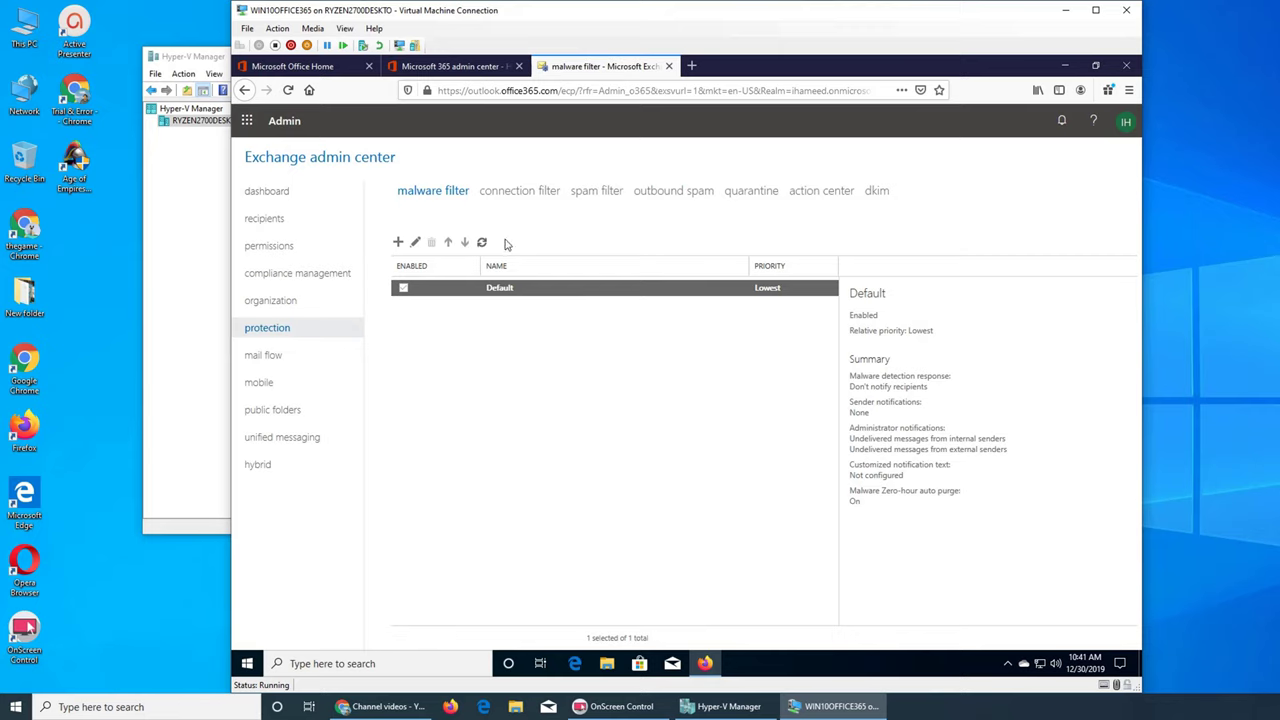
left_click(497, 190)
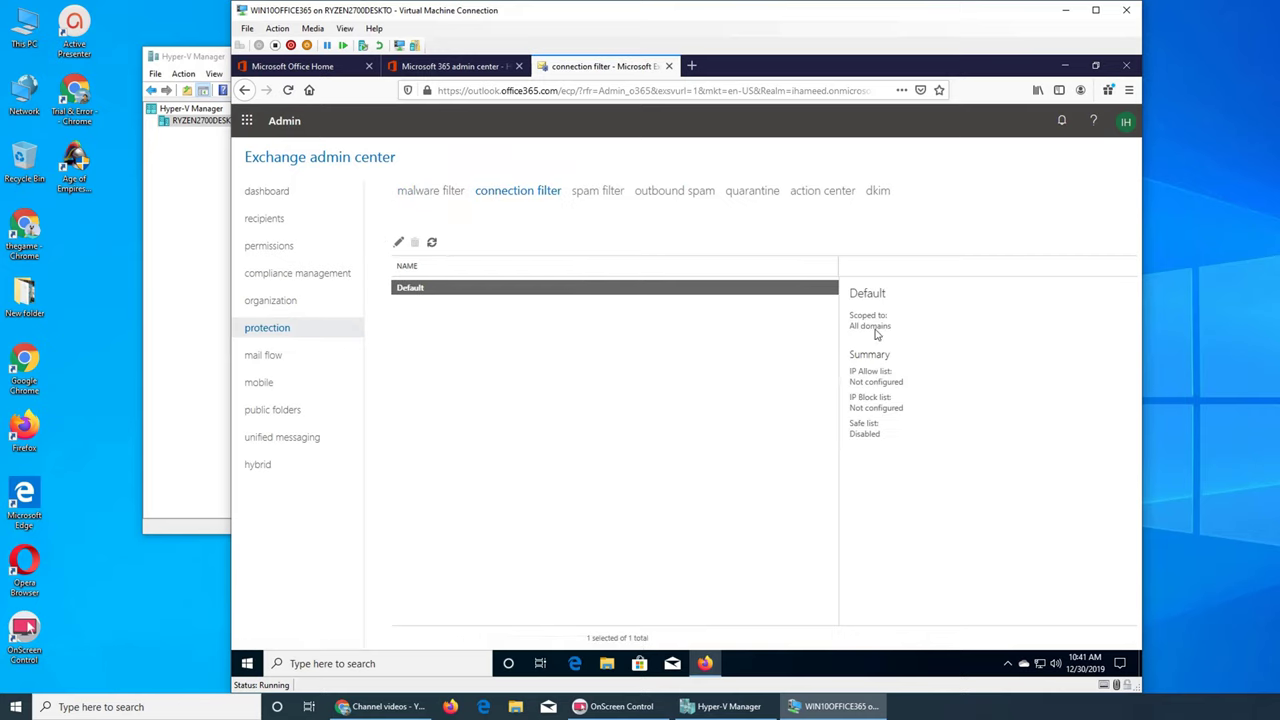
Step: Edit the Default connection filter policy and start adding an address to its IP Allow list
left_click(399, 242)
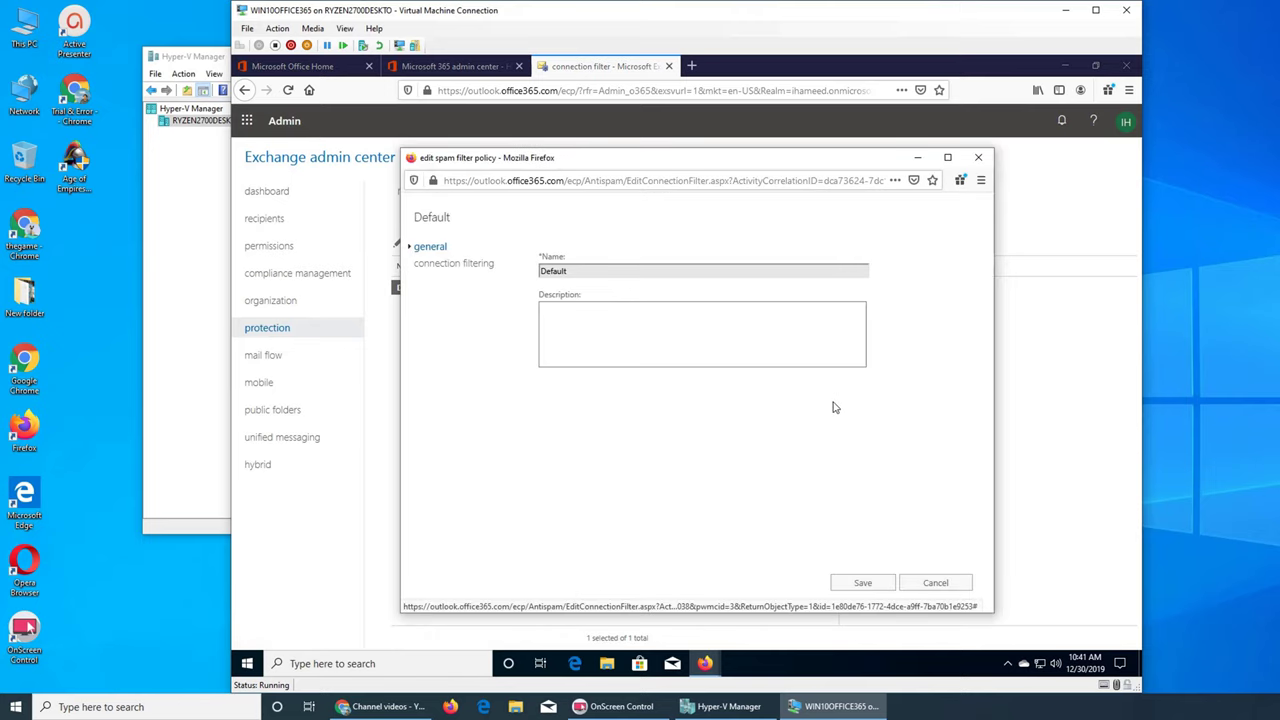
left_click(437, 265)
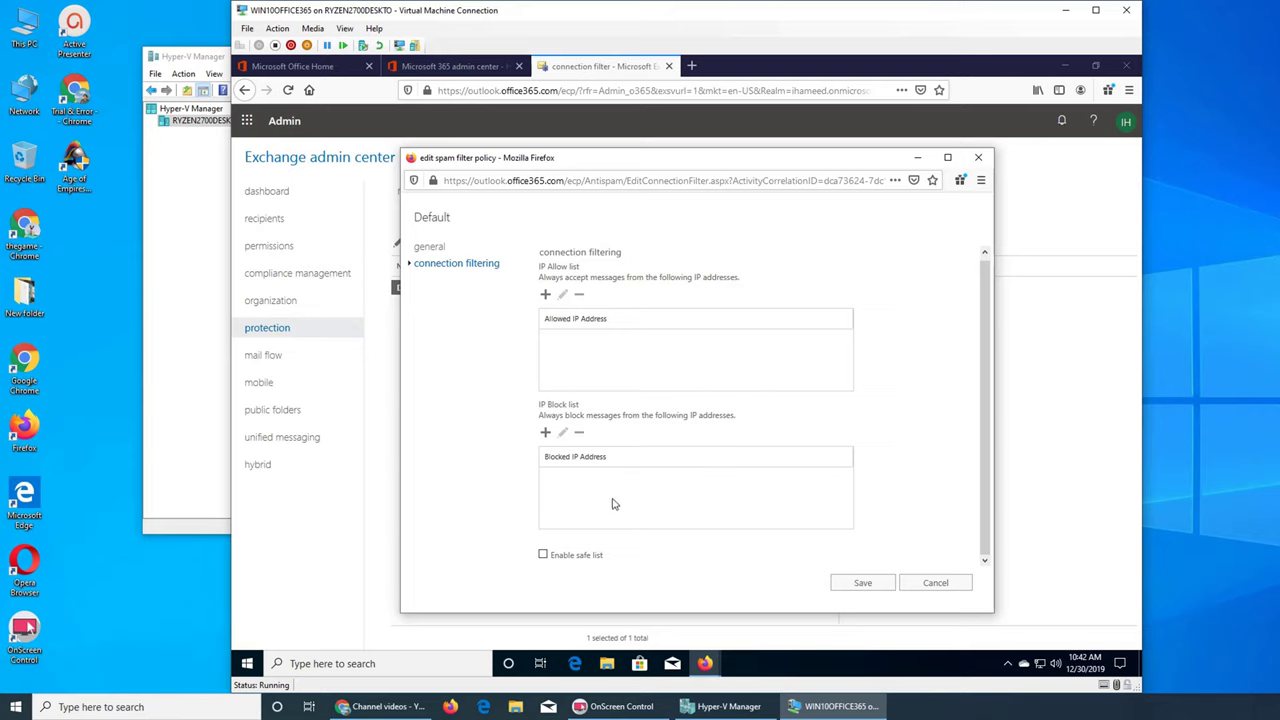
left_click(546, 294)
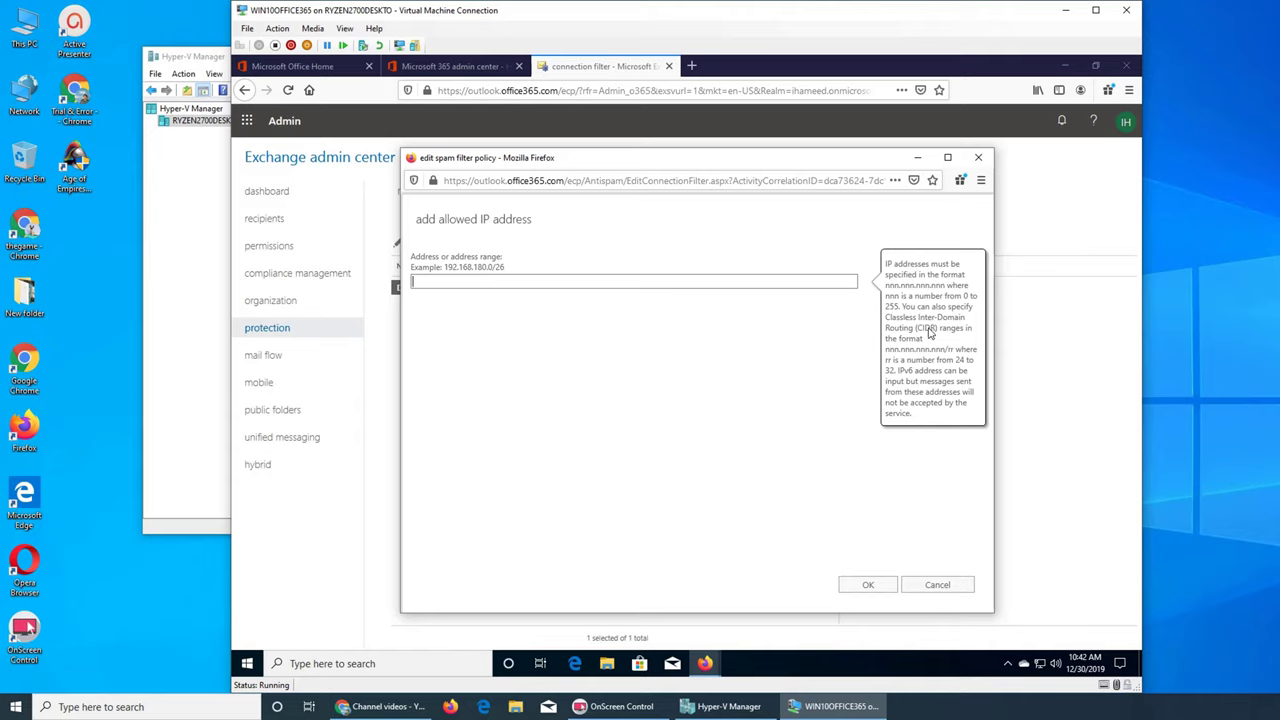
Step: Cancel the allowed-IP entry, tick 'Enable safe list' to view its help, then close the Default policy unsaved
left_click(665, 432)
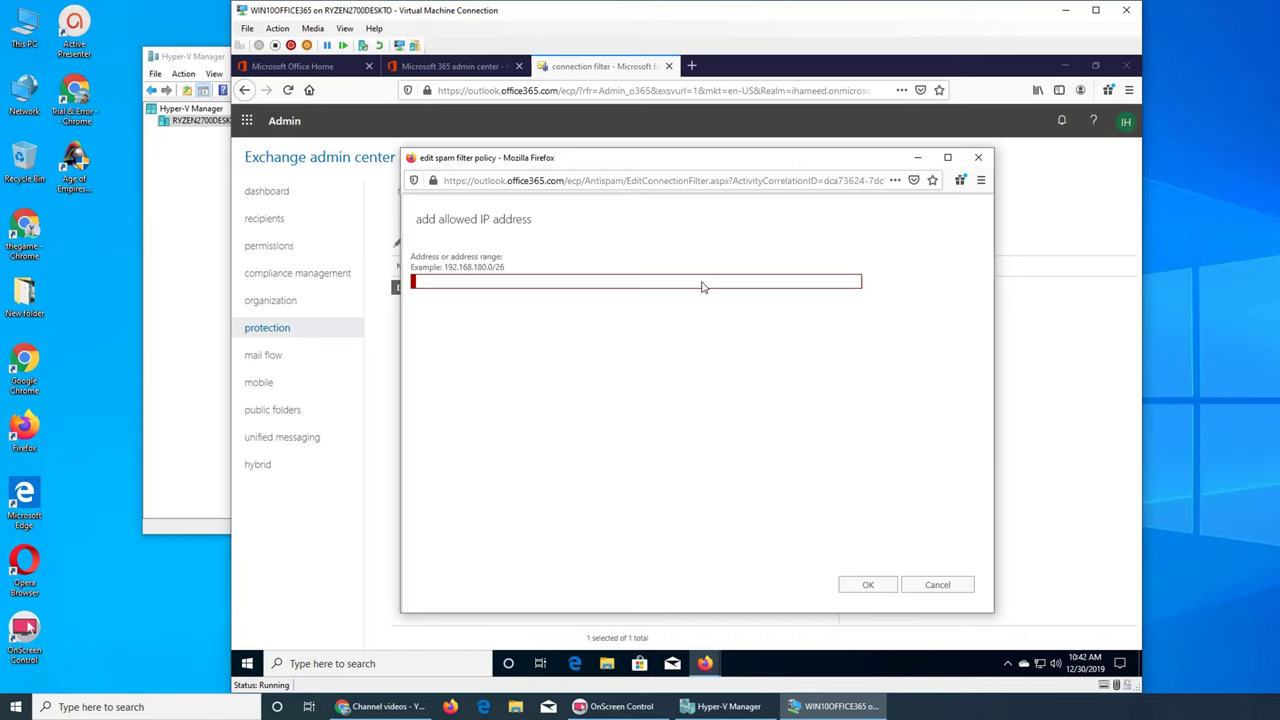
left_click(930, 586)
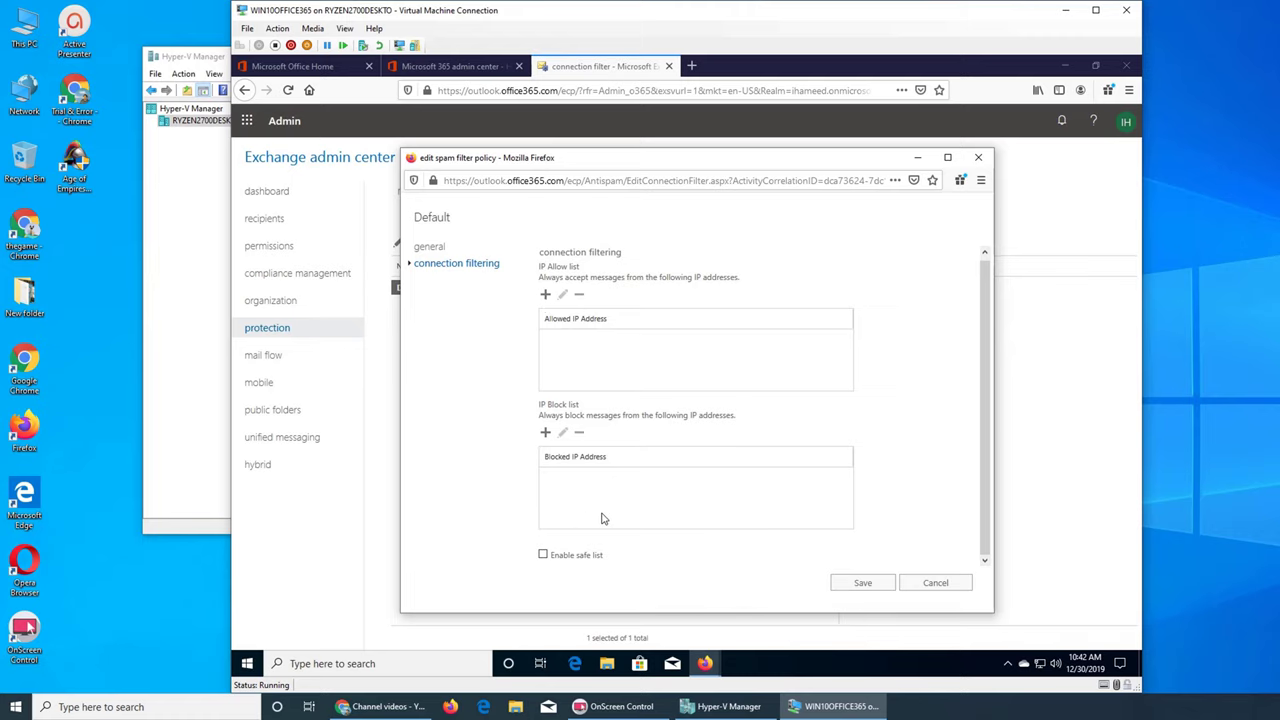
left_click(572, 558)
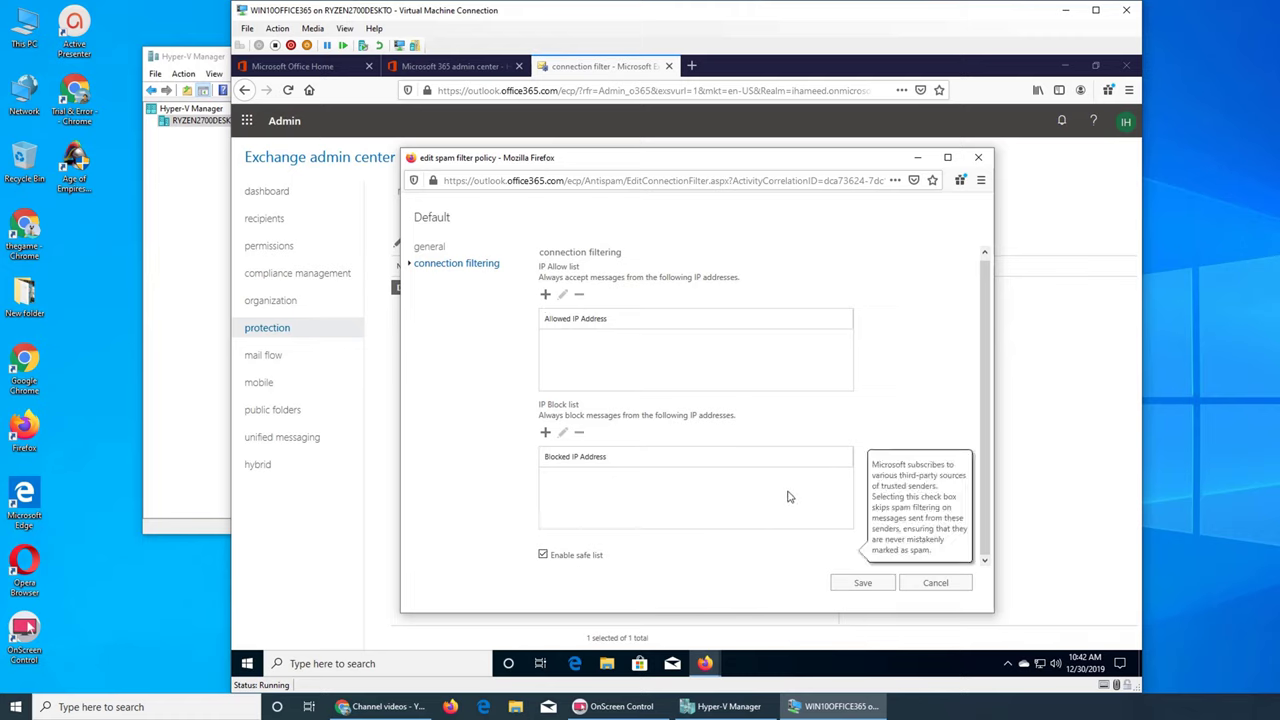
left_click(927, 585)
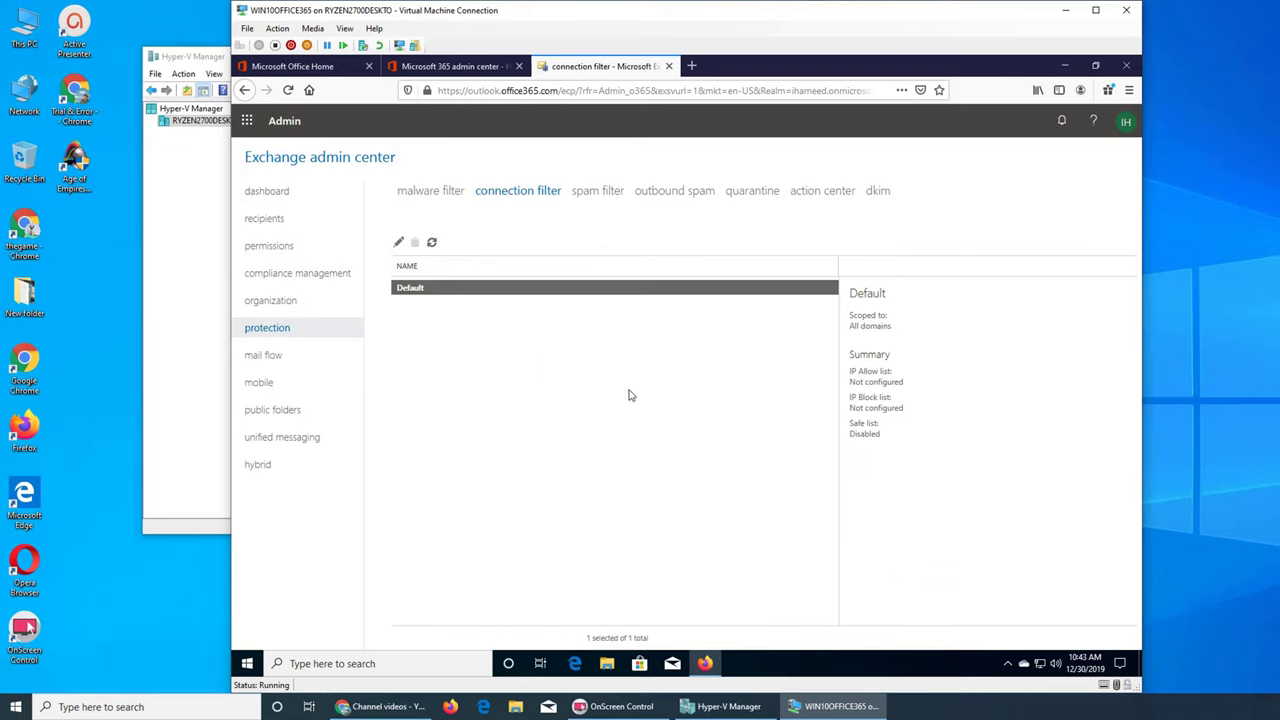